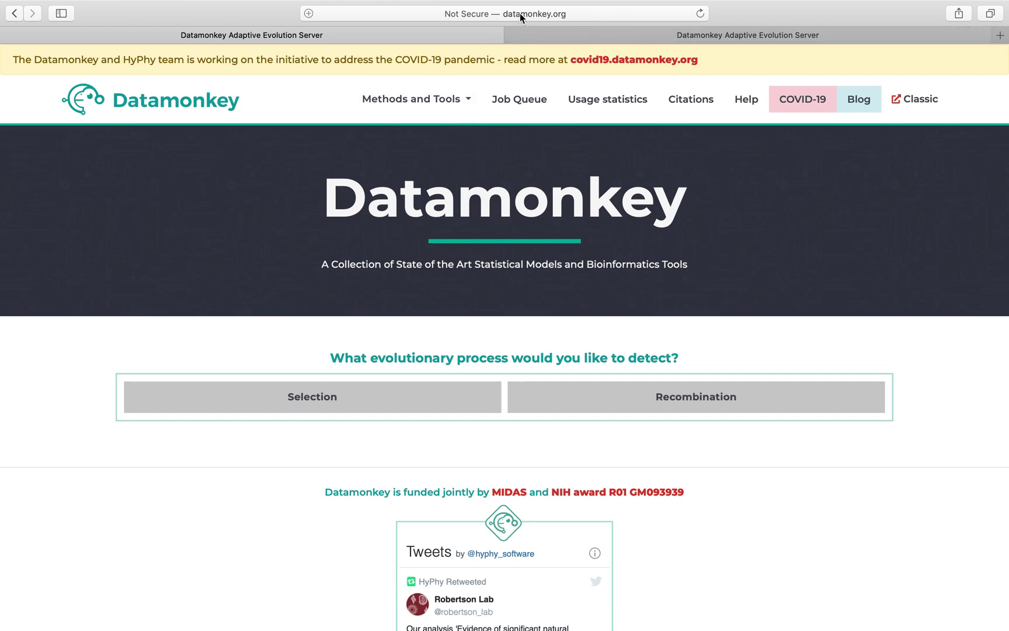
Open the Methods and Tools menu to list Datamonkey's analyses.
click(465, 101)
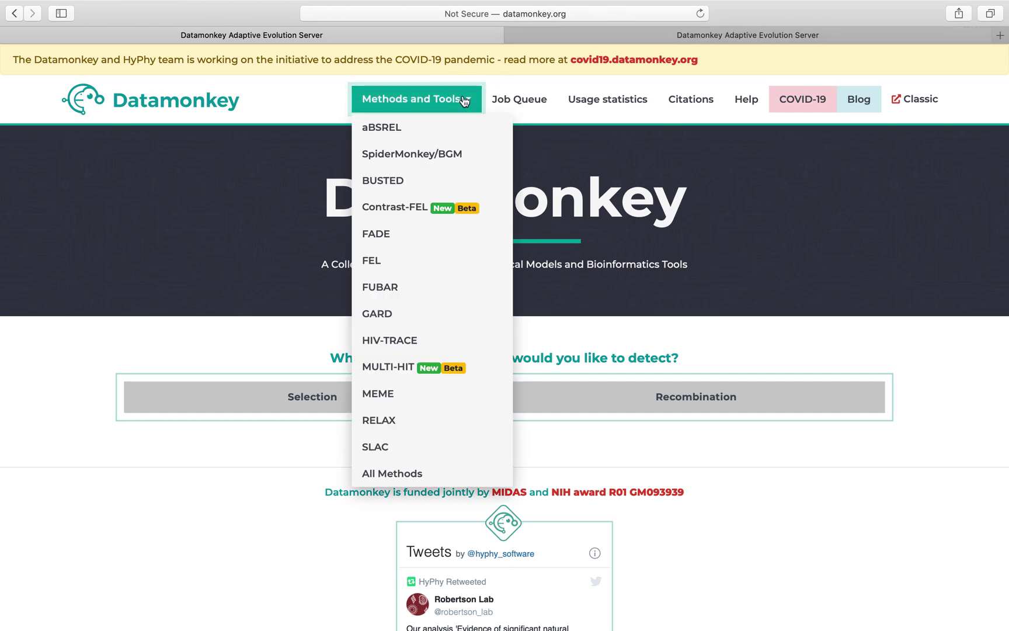
Choose Contrast-FEL, upload HIV_RT (1).nex, enter a notification e-mail and submit.
click(424, 211)
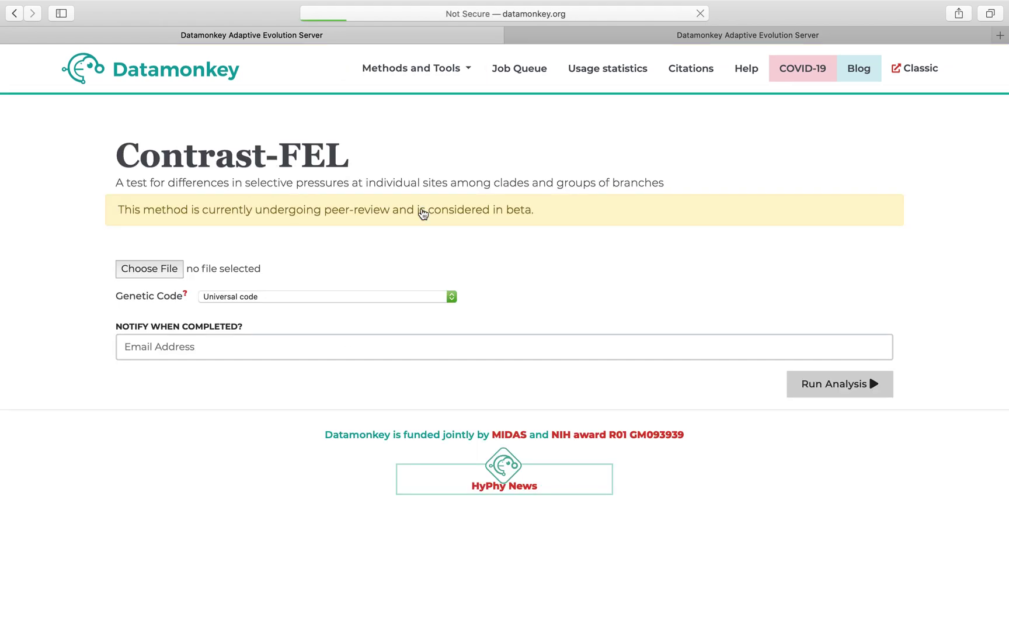
click(147, 268)
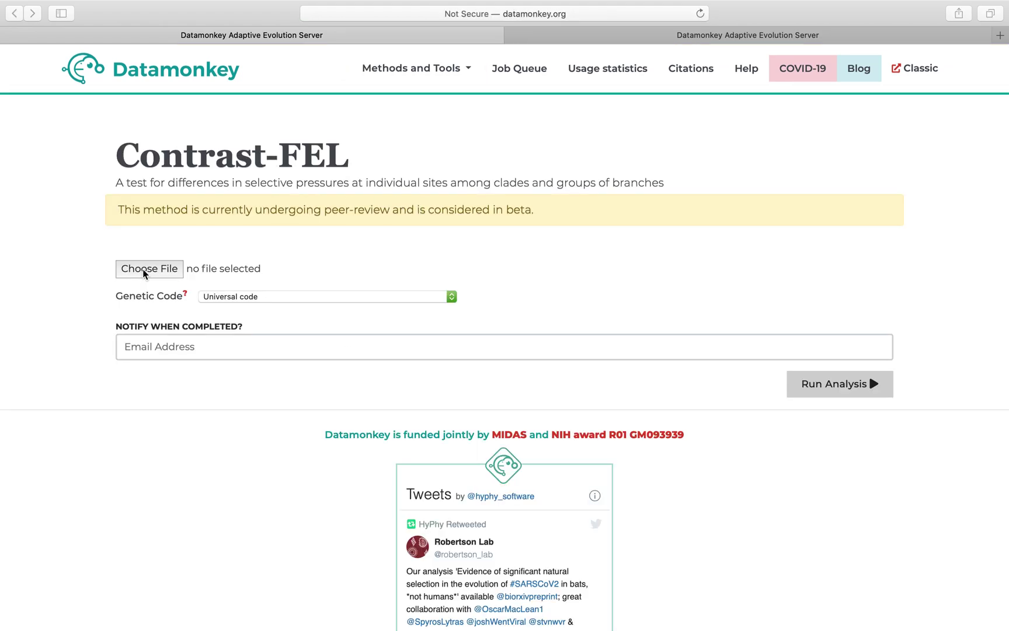
click(394, 112)
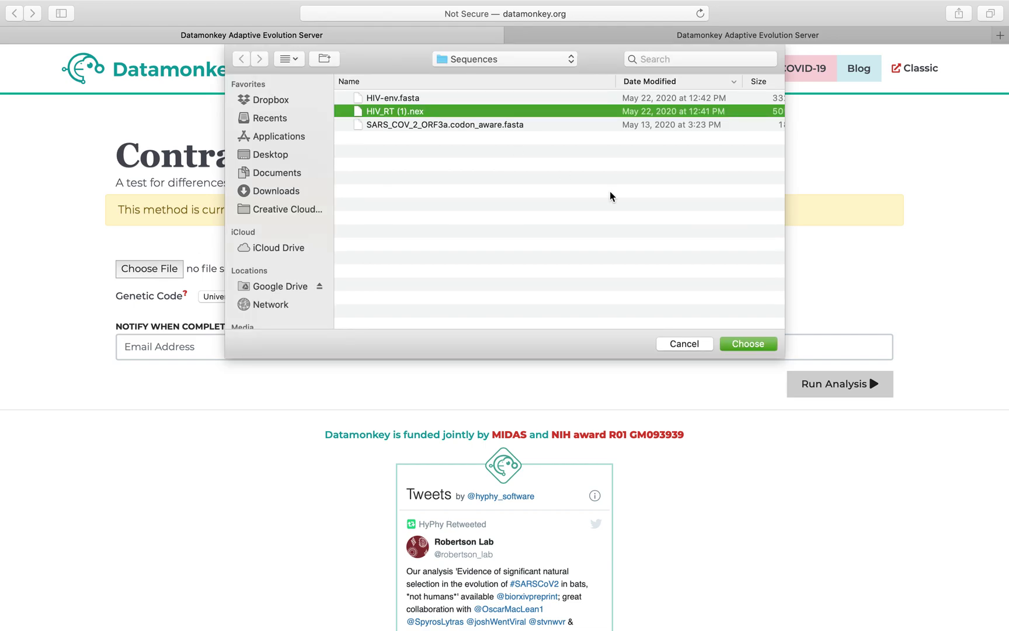
click(748, 343)
click(550, 351)
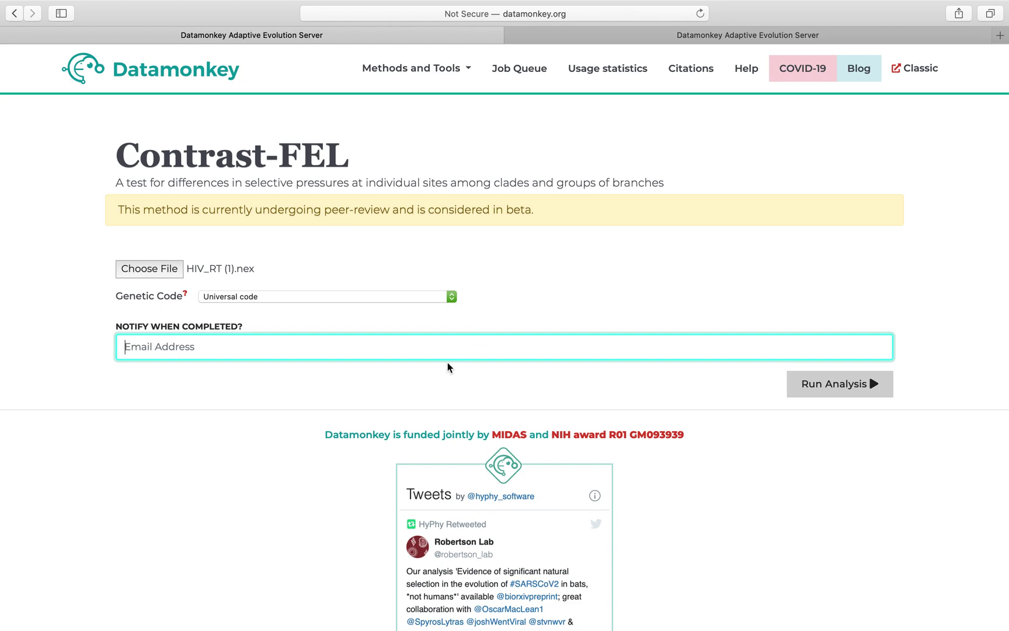
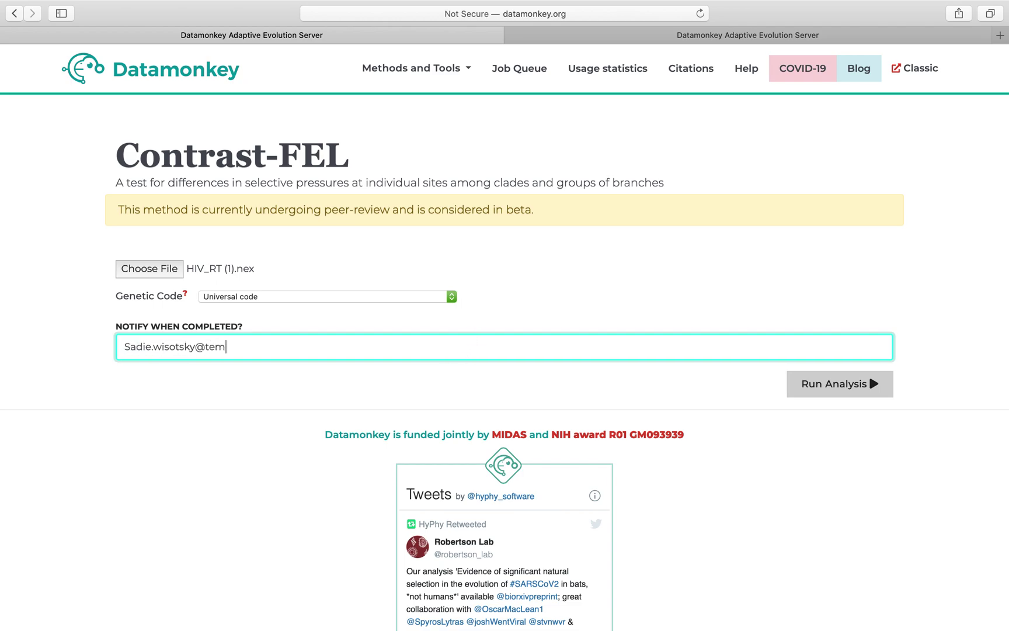
click(841, 388)
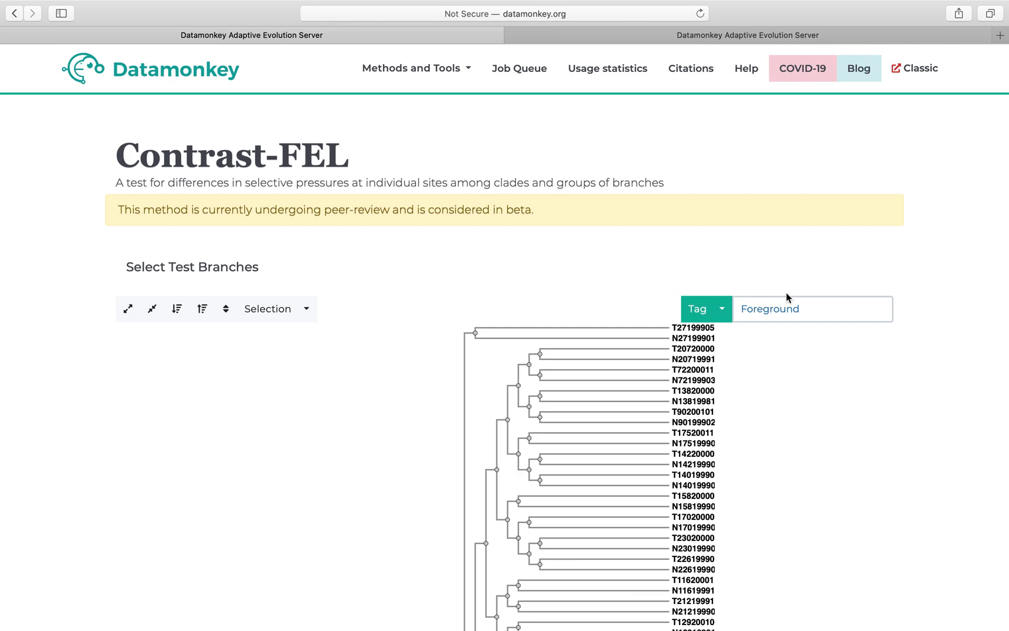
Focus the Foreground branch set name field above the uploaded tree.
click(788, 309)
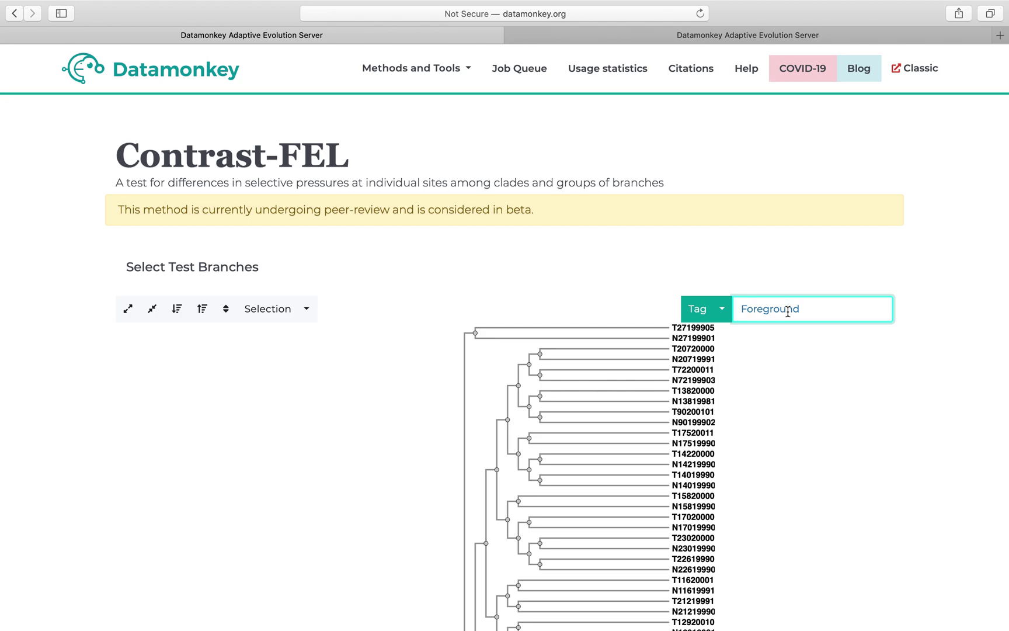
Rename Foreground to treatment and tag T27199905, T20720000, T72200011, T13820000.
double_click(787, 310)
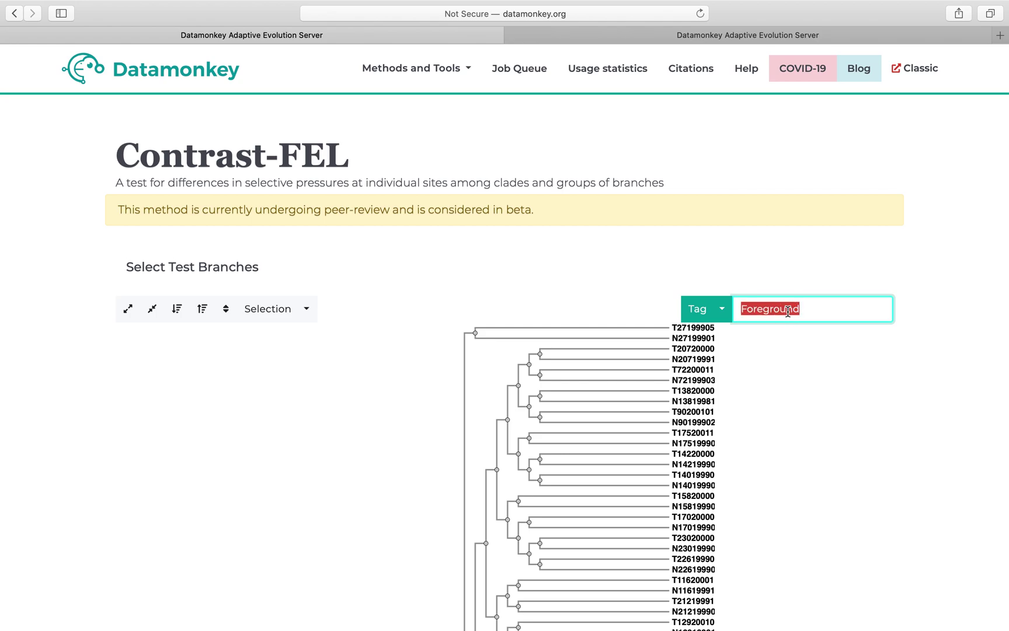
text(treatment)
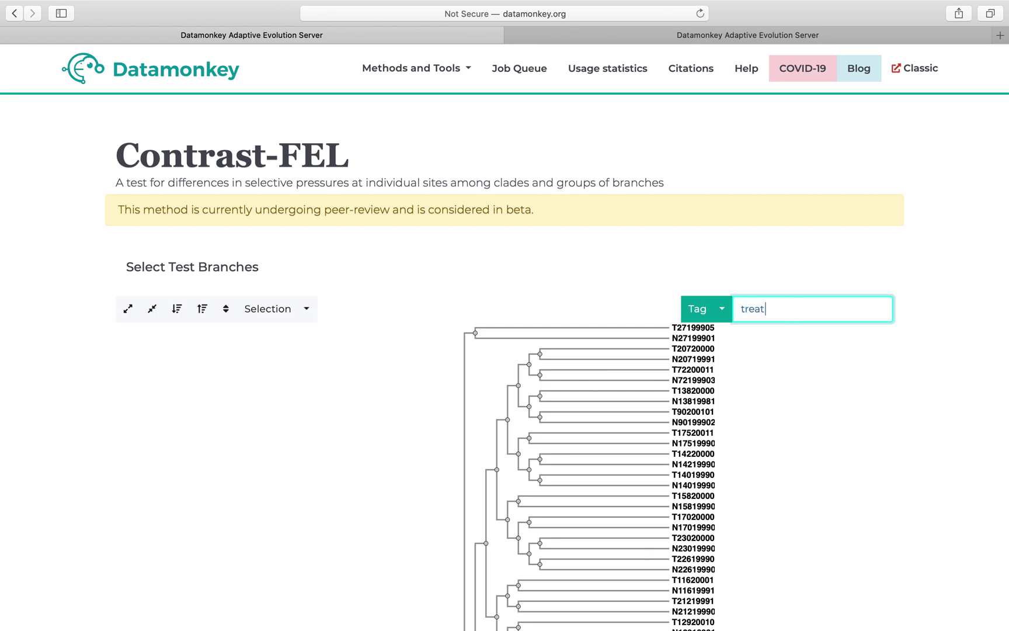
click(636, 326)
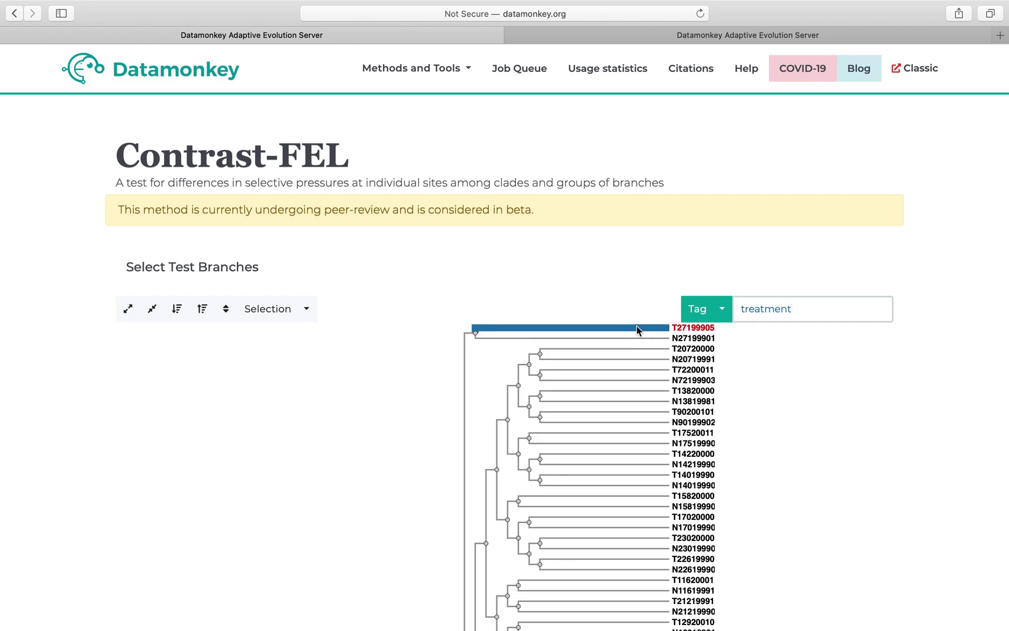
click(649, 349)
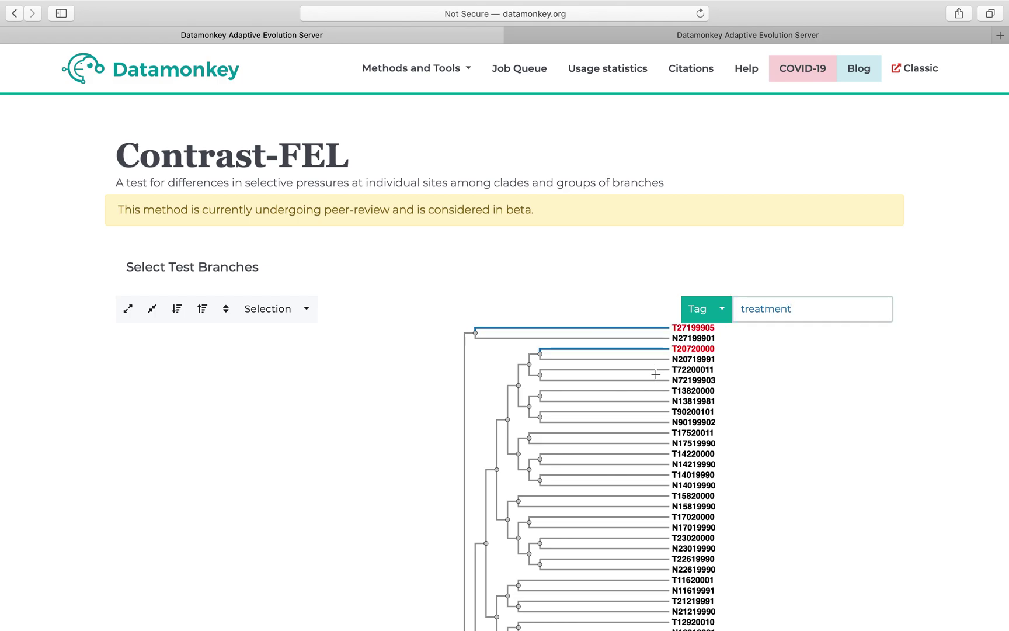
click(656, 370)
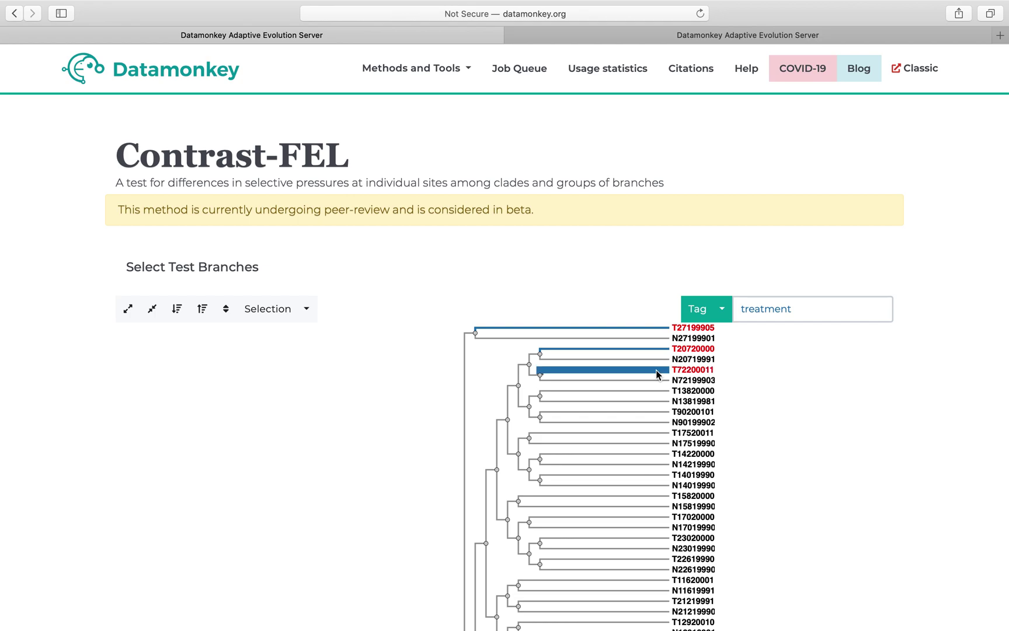
click(664, 391)
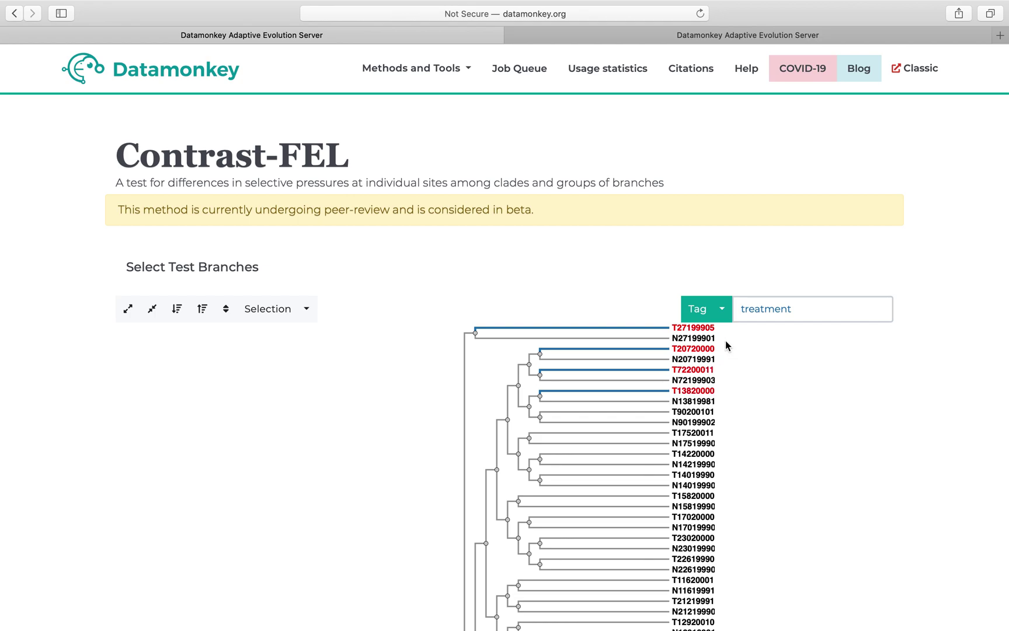
click(714, 313)
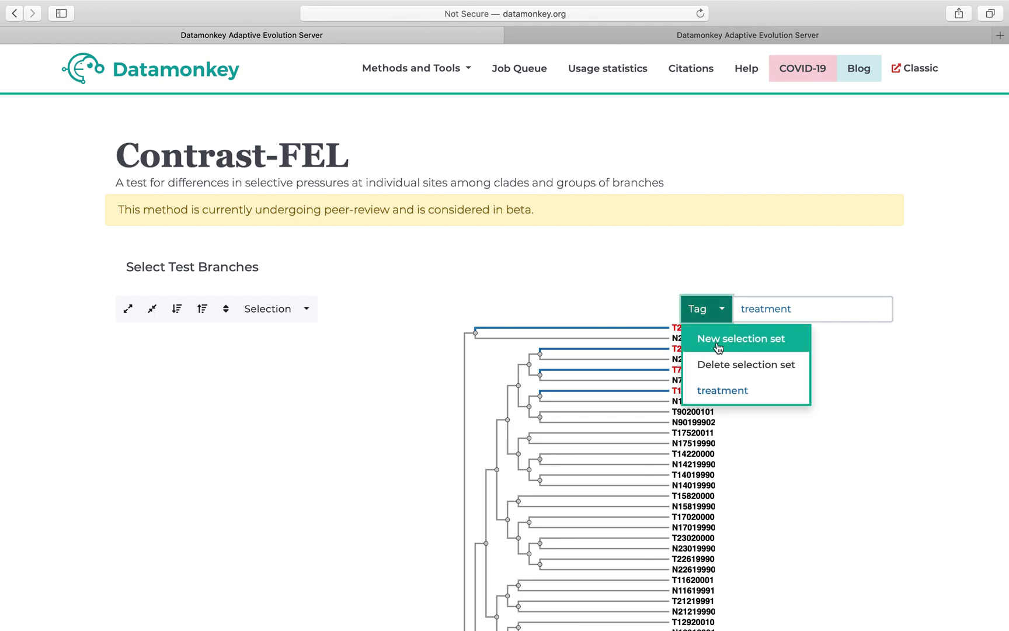
Add a 'naive' set tagging N27199901, N20719991, N72199903 and N13819981.
click(718, 347)
double_click(773, 309)
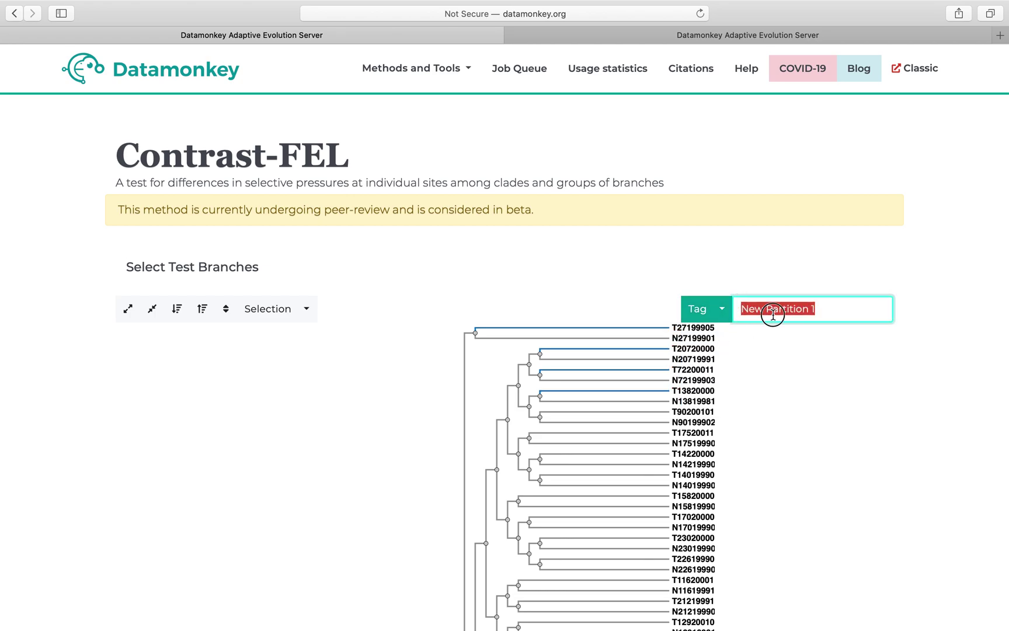
text(naive)
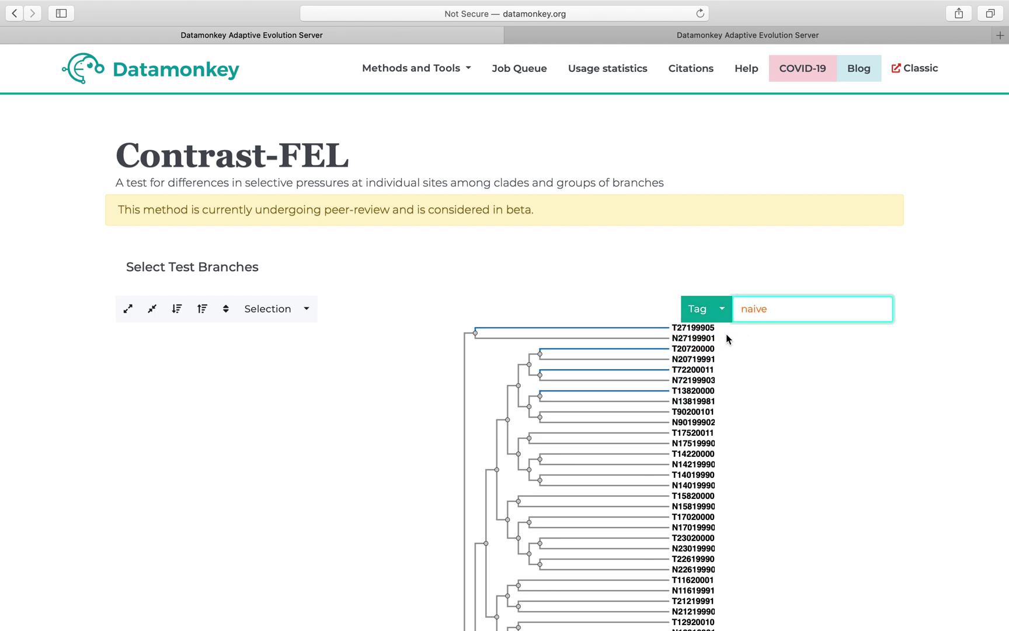
click(628, 337)
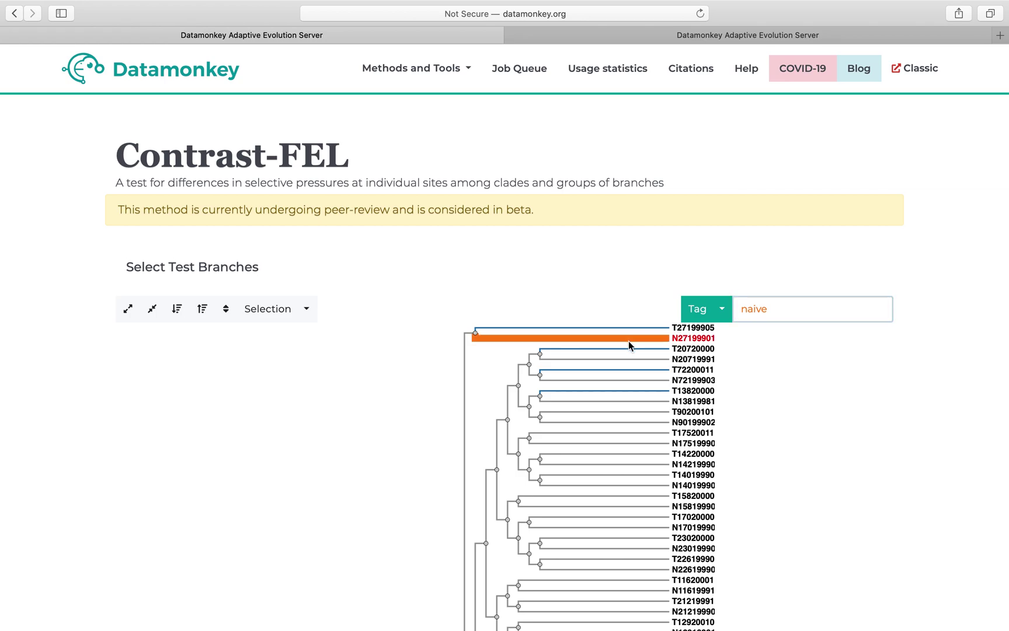
click(634, 359)
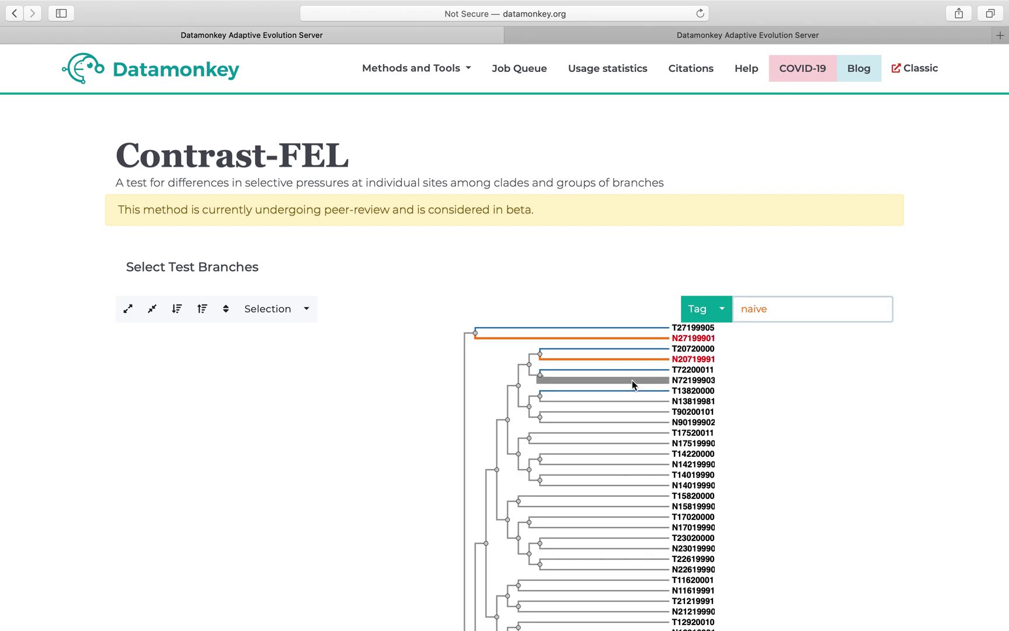
click(632, 379)
click(634, 401)
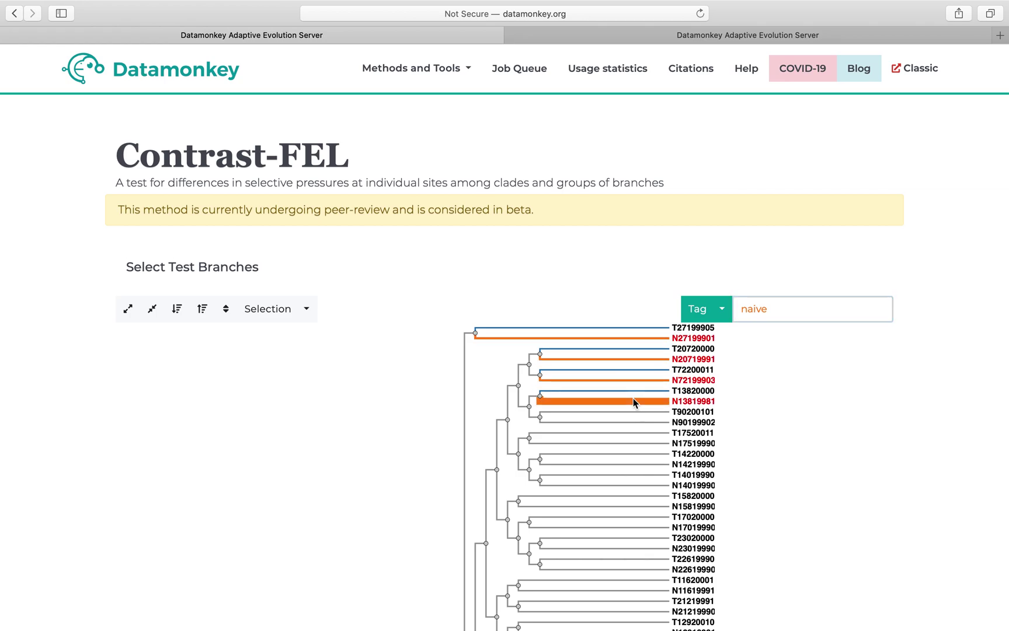
click(722, 309)
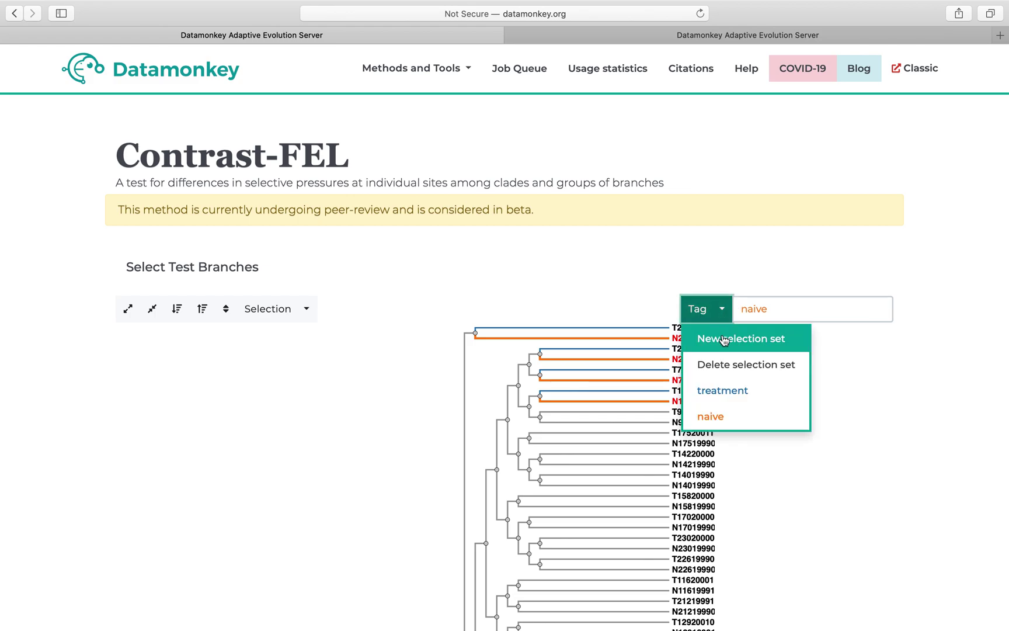
Create a 'nuisance' set and tag the root branch and an internal branch.
click(724, 339)
click(806, 312)
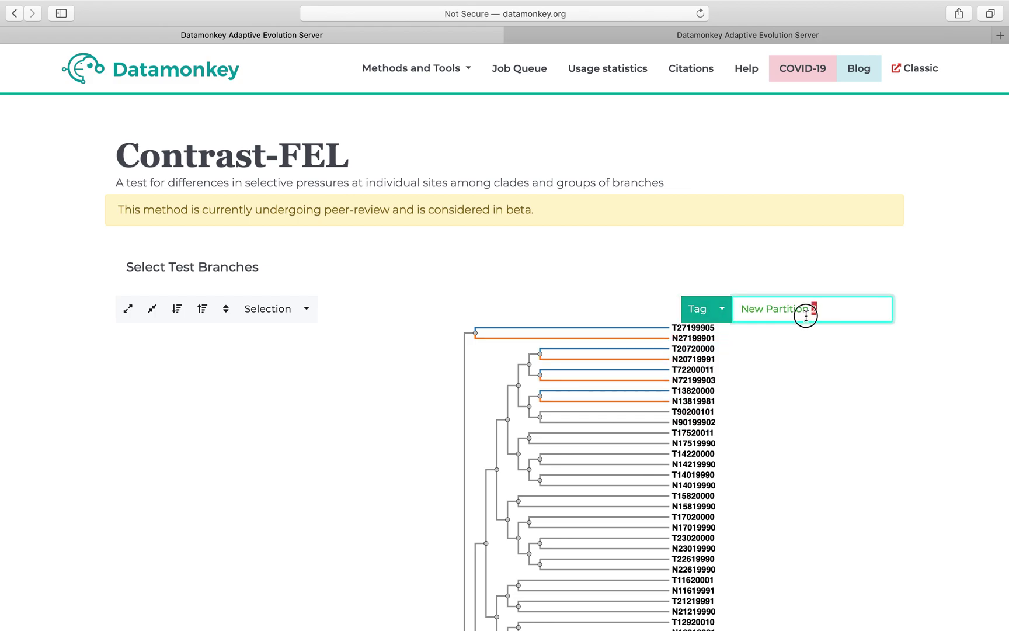
triple_click(805, 312)
text(nusiance)
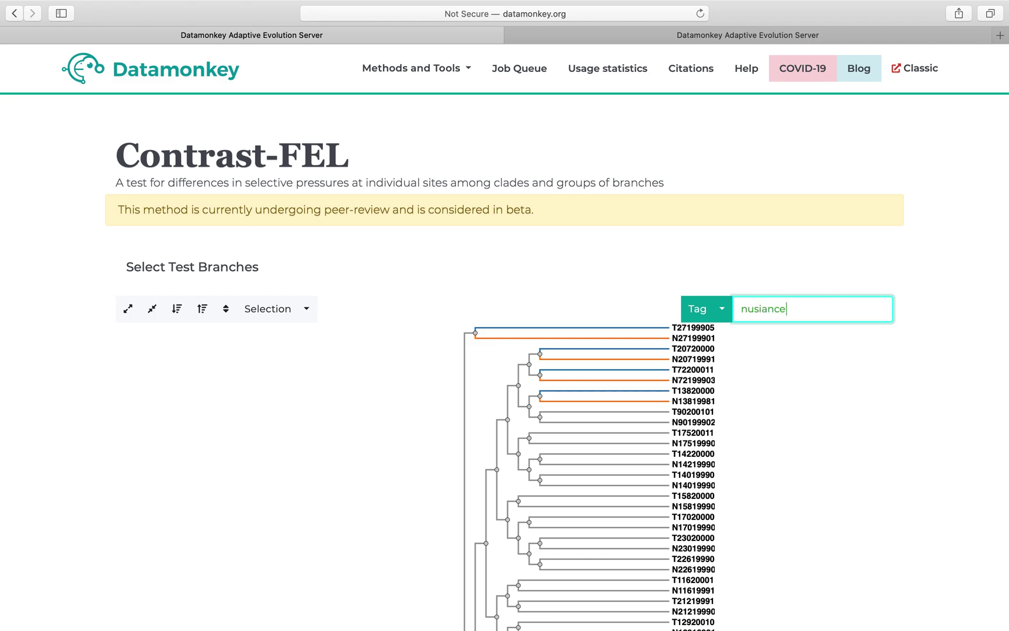
click(463, 352)
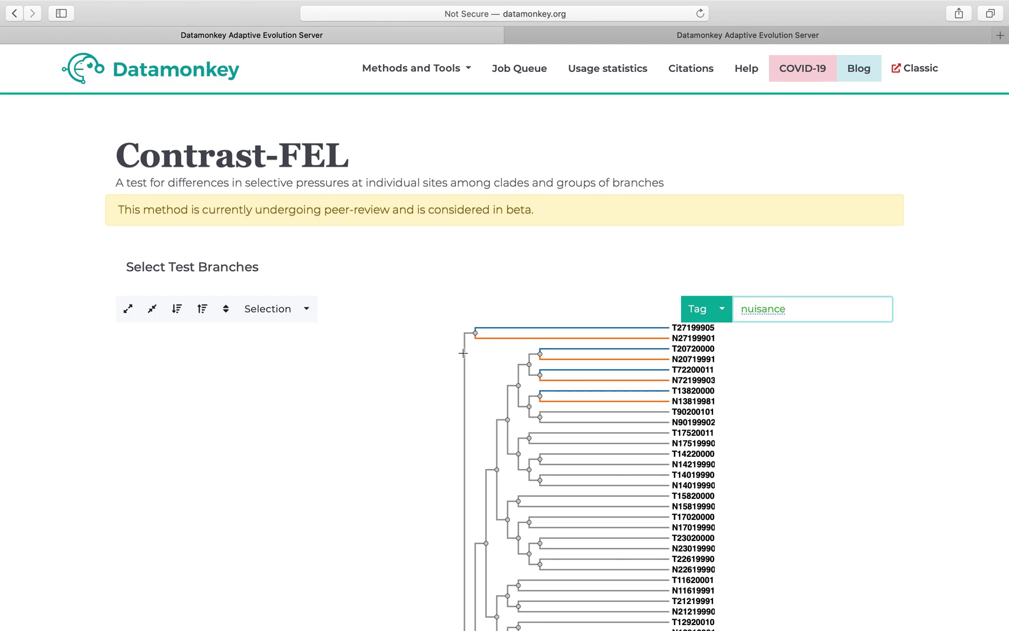
click(463, 355)
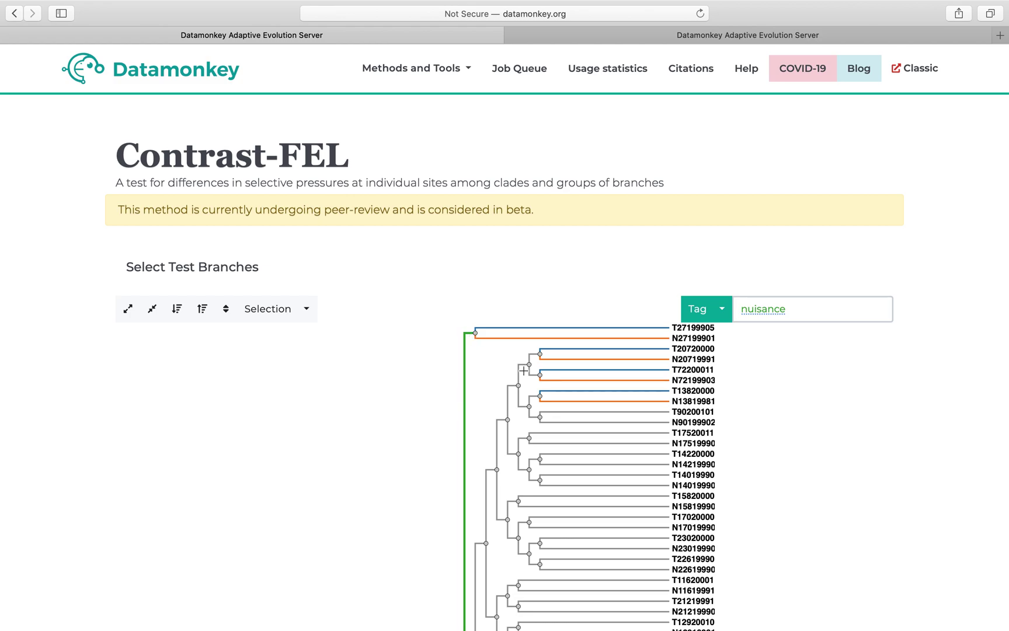
click(518, 367)
scroll(438, 331, down, 2)
scroll(438, 332, down, 3)
scroll(438, 331, down, 3)
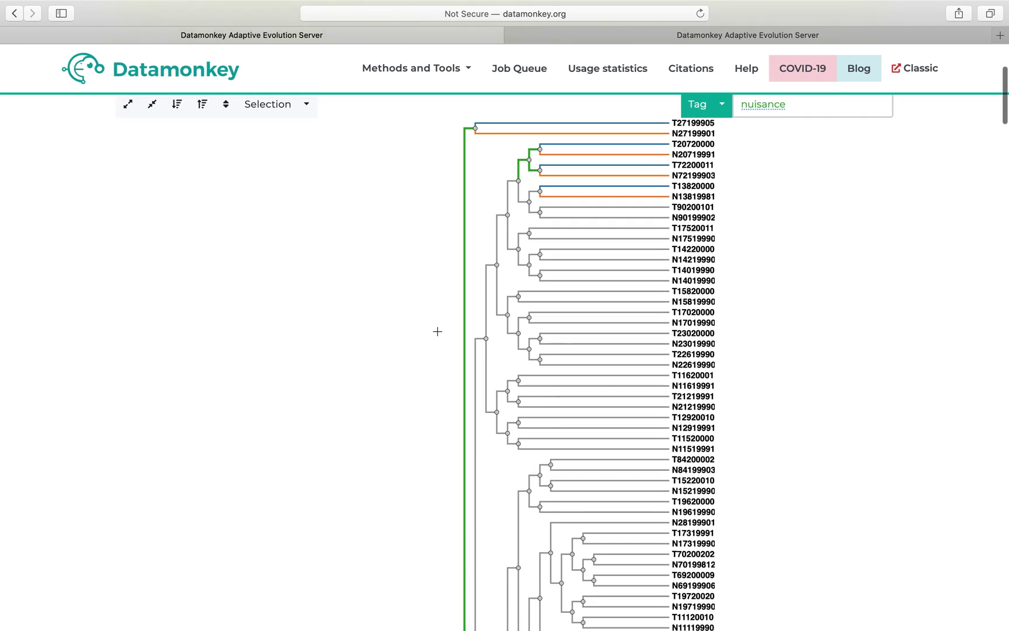
scroll(438, 332, down, 4)
scroll(437, 332, down, 2)
scroll(437, 331, down, 3)
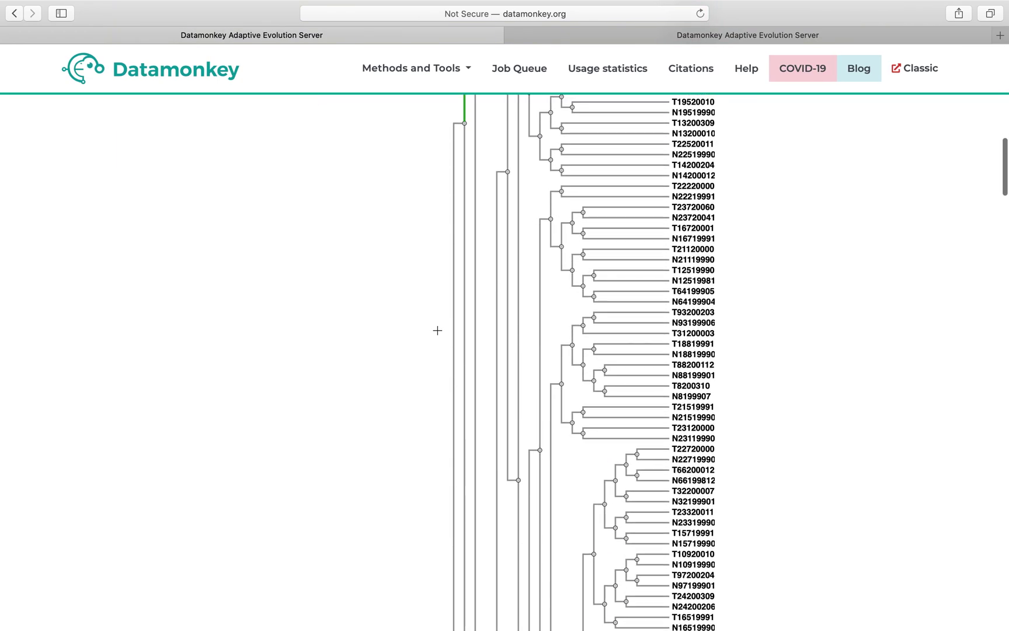
scroll(438, 331, down, 4)
scroll(437, 331, down, 5)
scroll(438, 332, down, 5)
scroll(438, 331, down, 2)
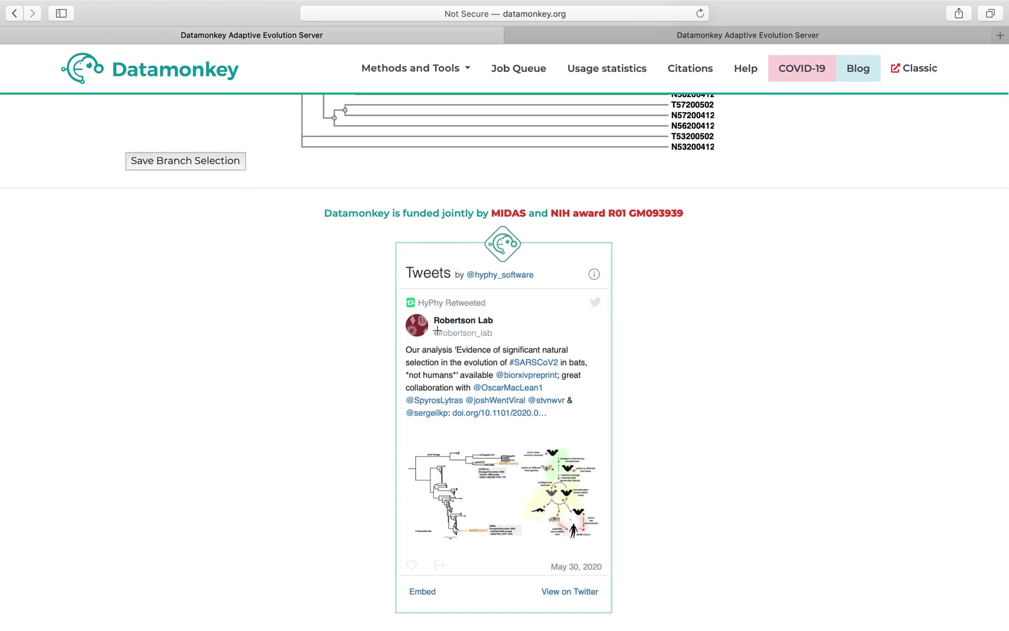
Save the tagged branch sets and show the finished Contrast-FEL results tab.
click(210, 164)
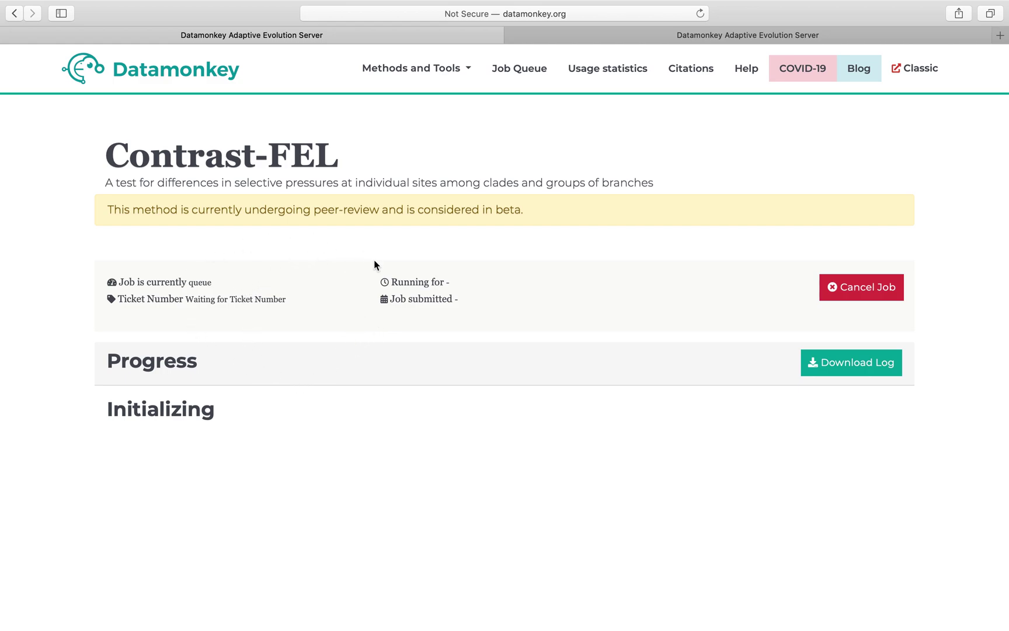
click(540, 35)
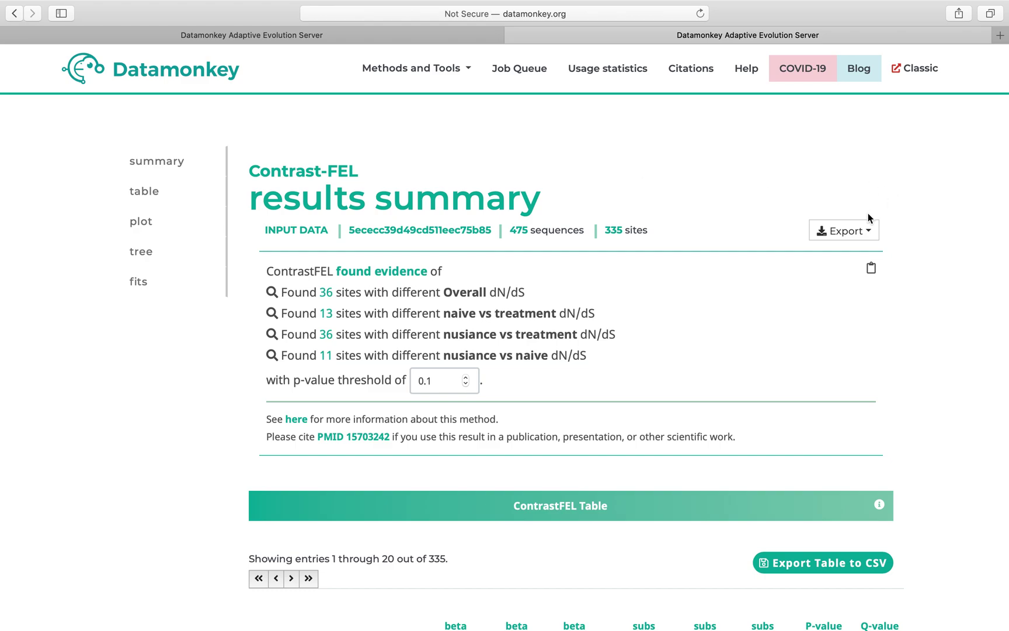
Export the Contrast-FEL results with Export > Save JSON.
click(844, 231)
click(862, 324)
scroll(376, 313, down, 3)
scroll(377, 313, down, 2)
scroll(379, 319, down, 2)
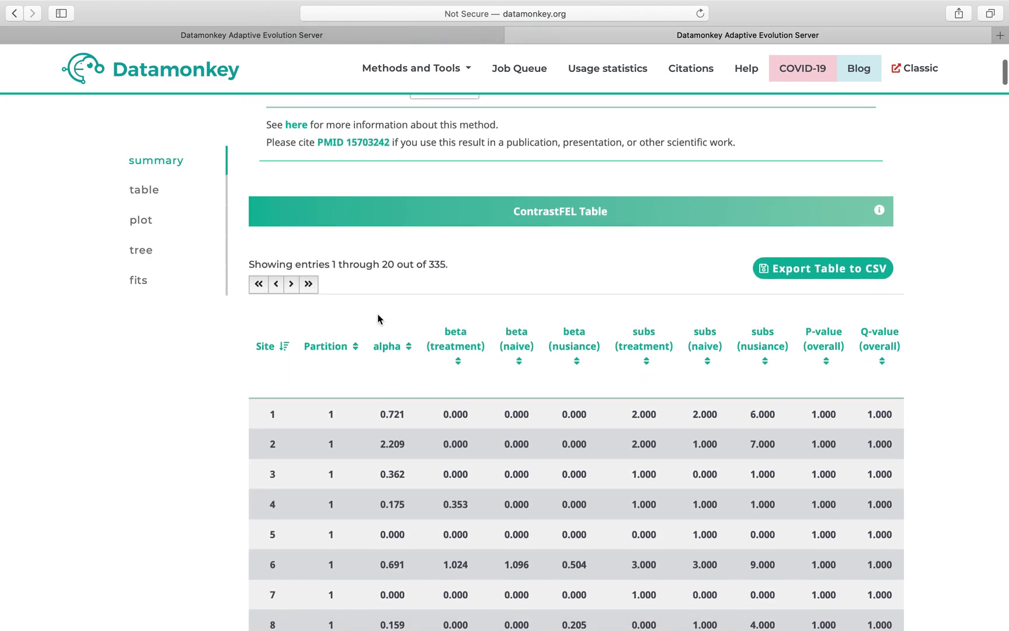
scroll(379, 319, down, 1)
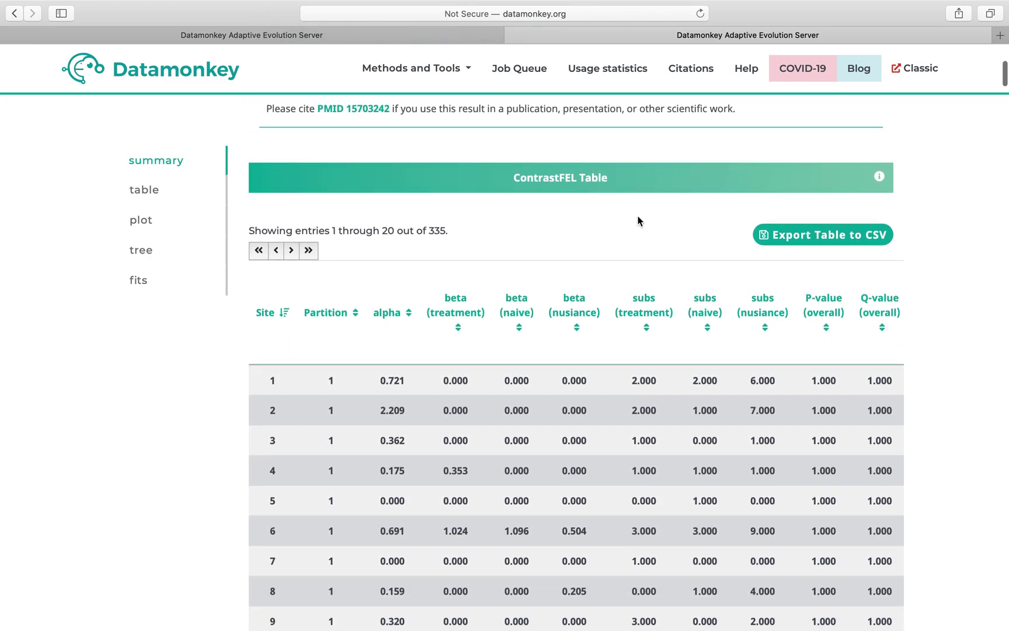
scroll(331, 324, down, 1)
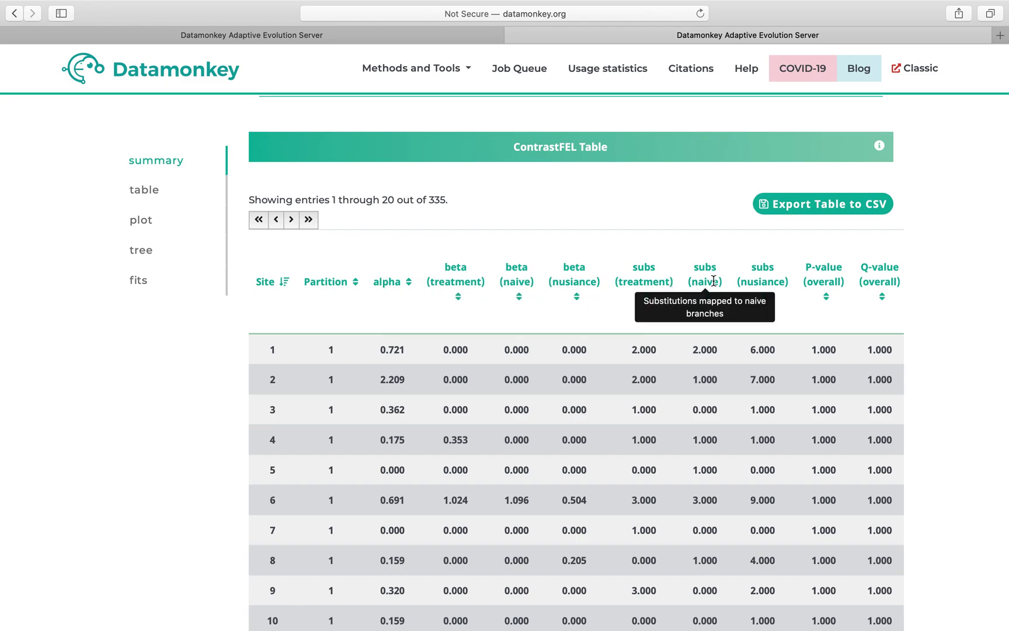
scroll(699, 311, right, 2)
scroll(699, 311, right, 2)
scroll(699, 310, right, 2)
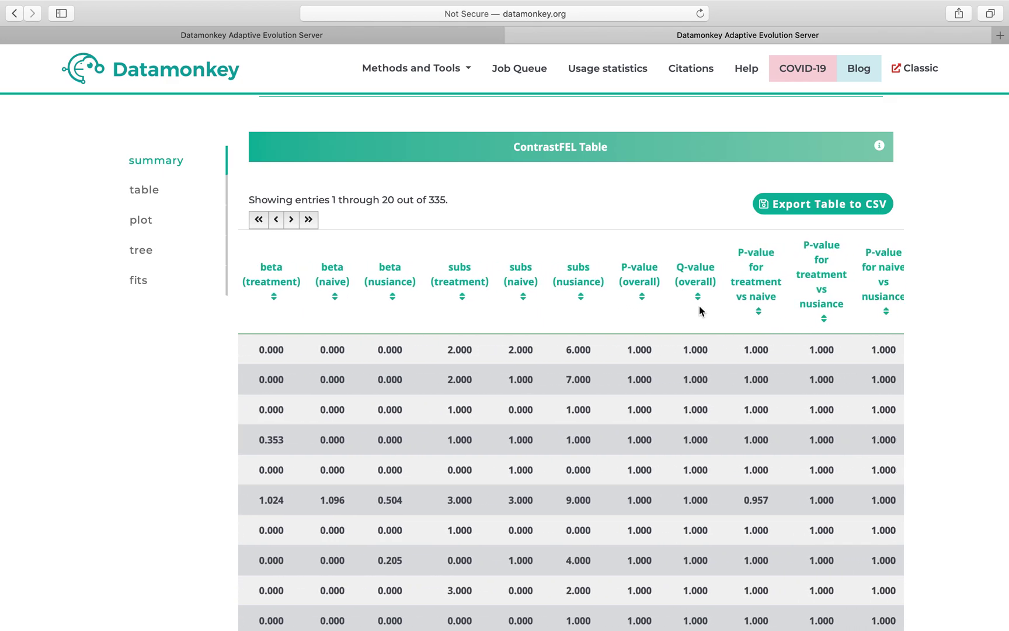
scroll(699, 312, right, 2)
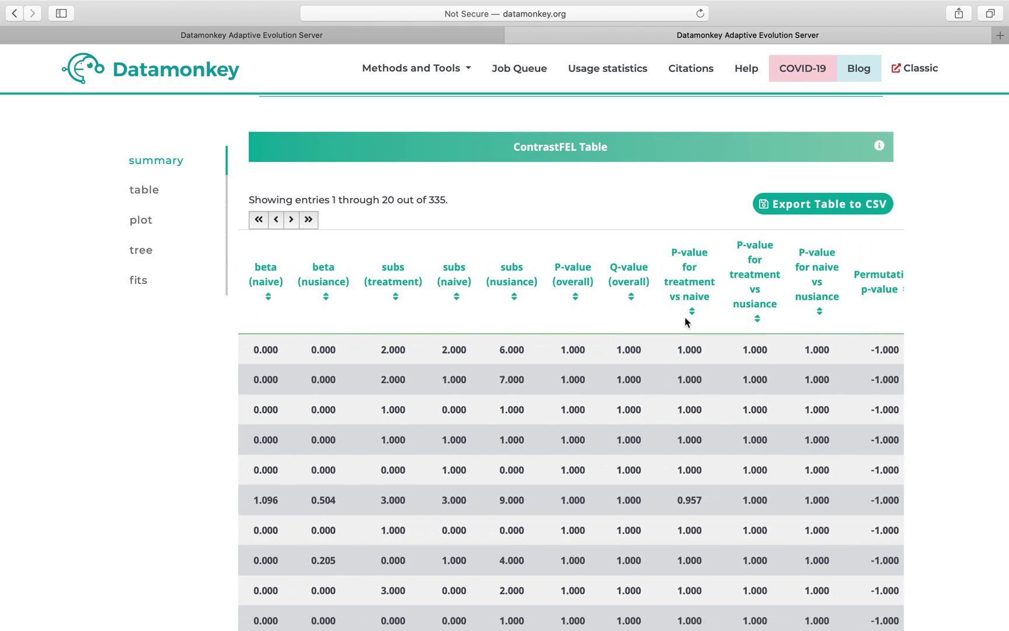
Sort the ContrastFEL site table ascending by 'P-value for treatment vs naive'.
click(689, 311)
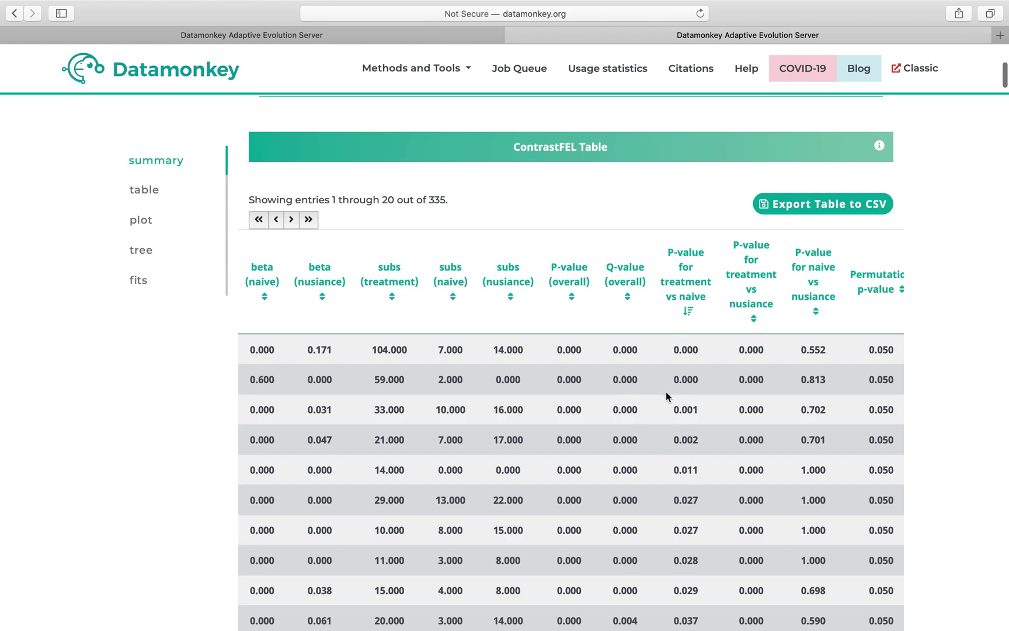
scroll(665, 391, left, 2)
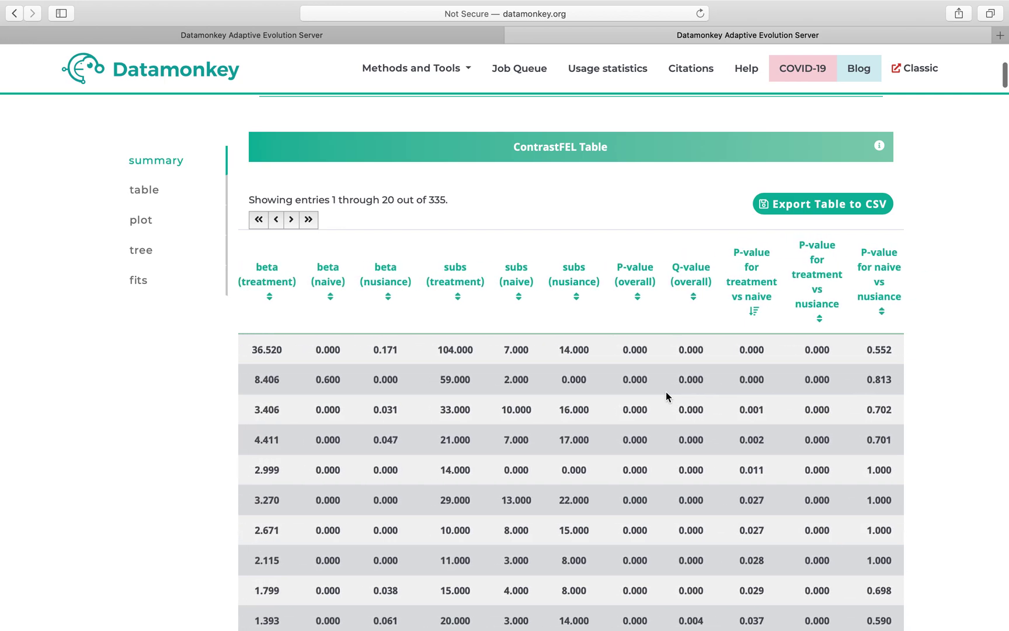
scroll(666, 391, left, 3)
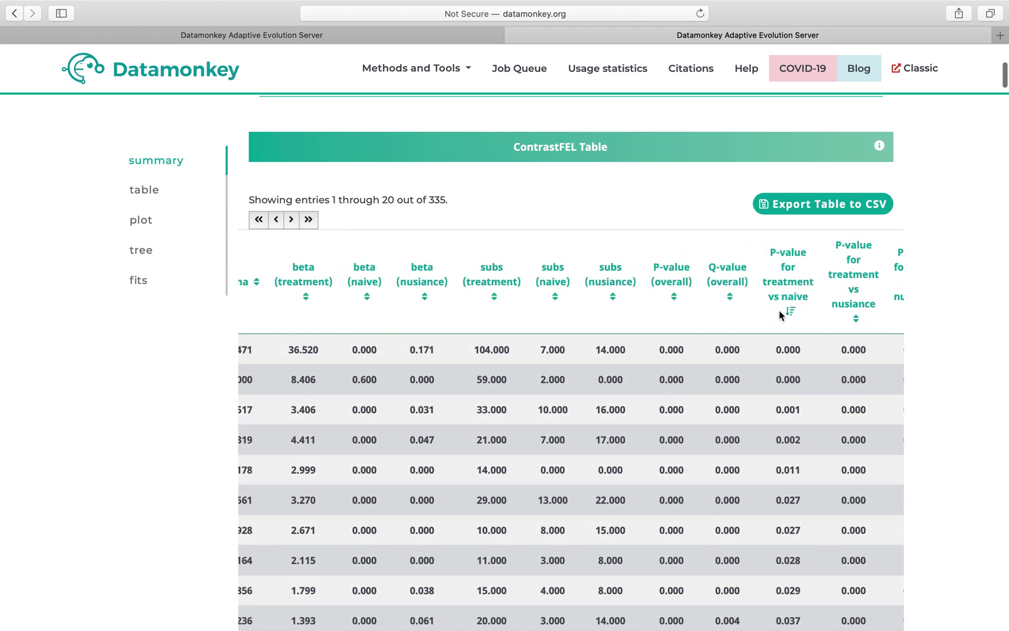
click(786, 285)
scroll(674, 404, left, 3)
scroll(673, 404, left, 3)
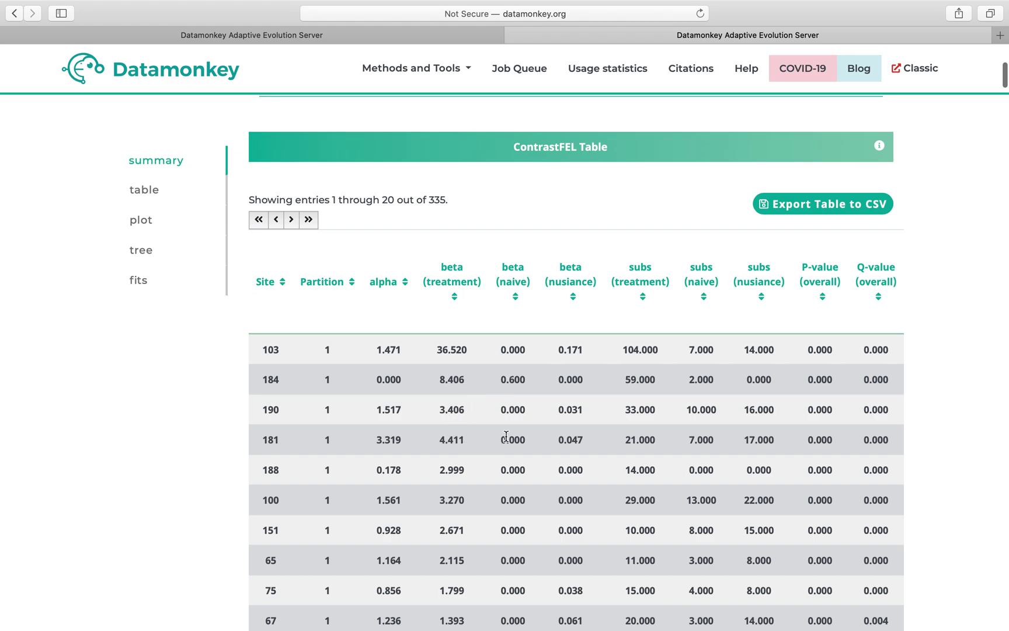
scroll(505, 436, right, 5)
scroll(505, 436, right, 5)
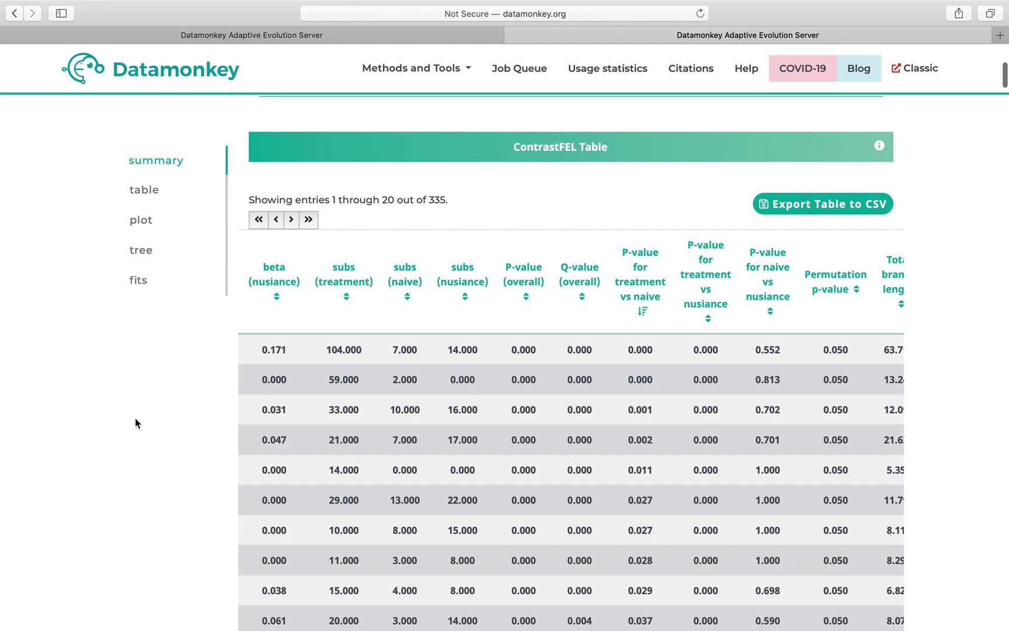
scroll(134, 423, down, 3)
scroll(135, 423, down, 3)
scroll(136, 423, down, 2)
scroll(135, 423, down, 3)
scroll(135, 423, down, 3)
scroll(135, 424, down, 3)
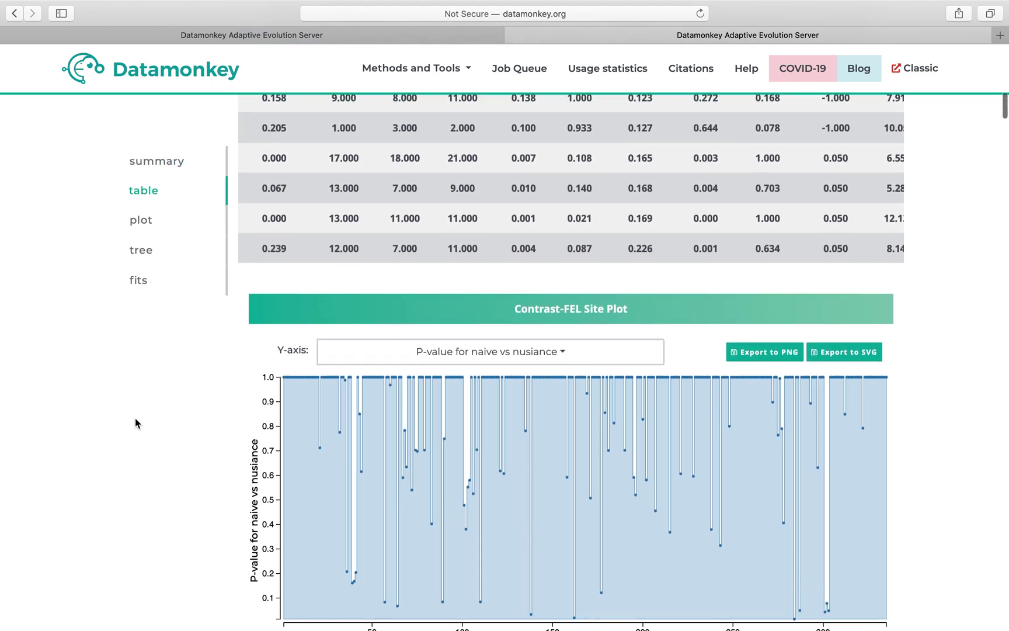
scroll(135, 424, down, 2)
scroll(135, 423, down, 2)
scroll(135, 424, down, 2)
scroll(135, 424, down, 1)
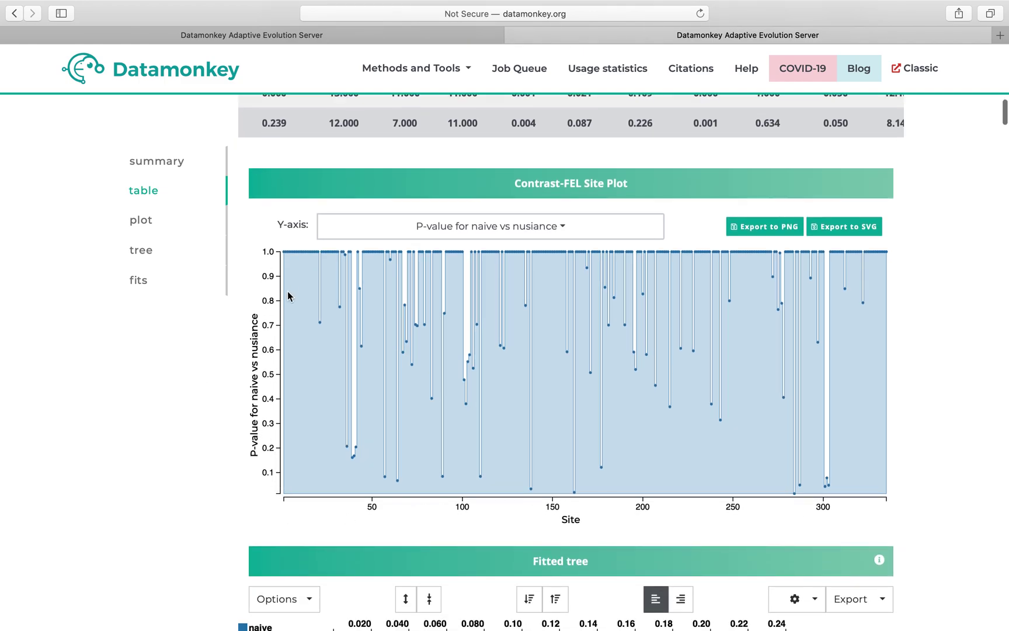
Plot treatment vs nusiance, then treatment vs naive, finally naive vs nusiance P-values.
click(420, 226)
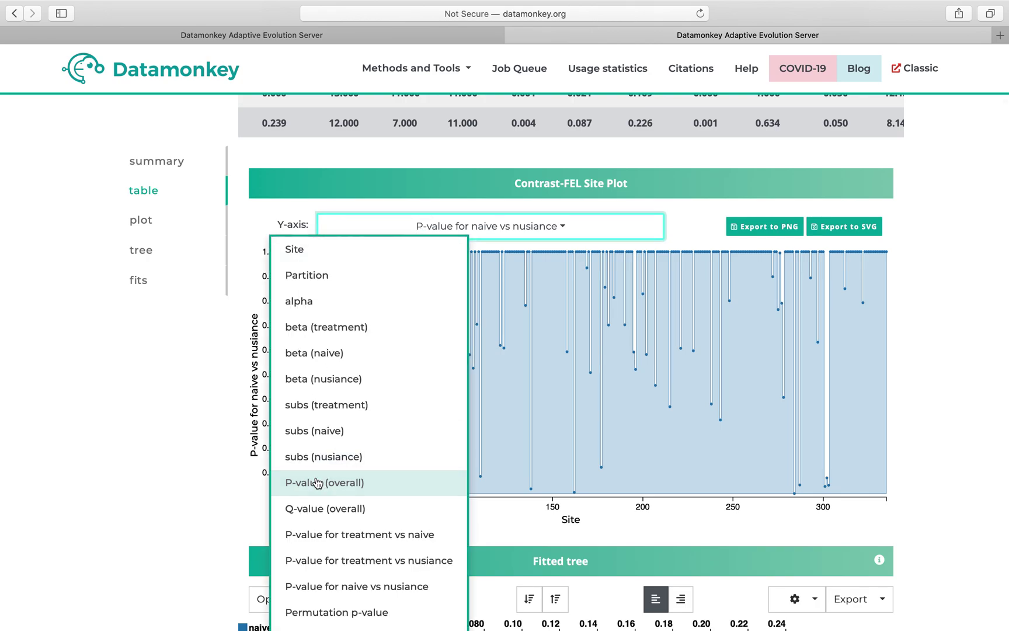
click(364, 561)
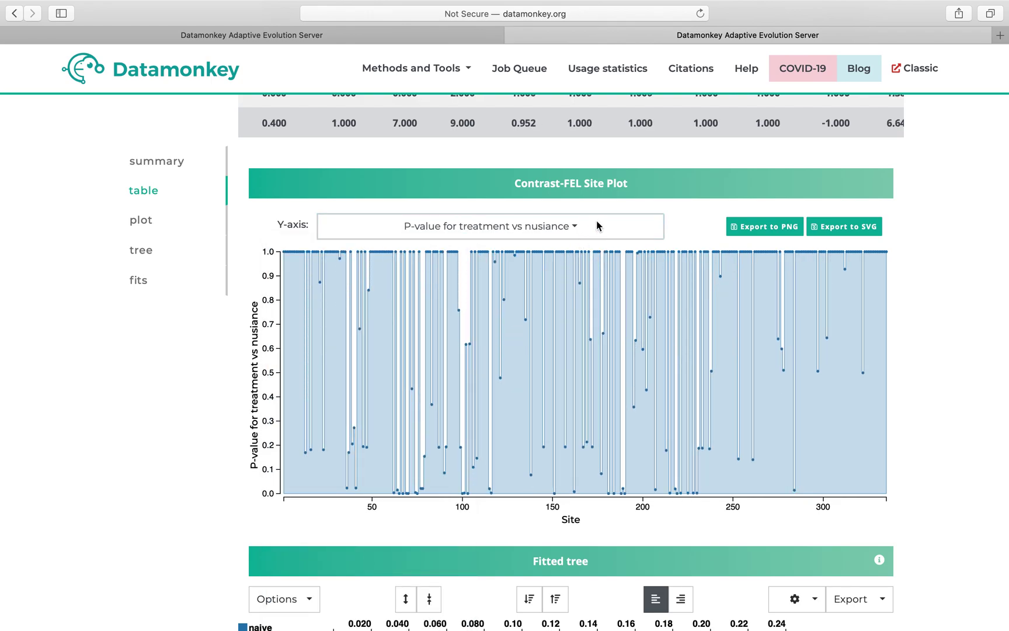
click(558, 228)
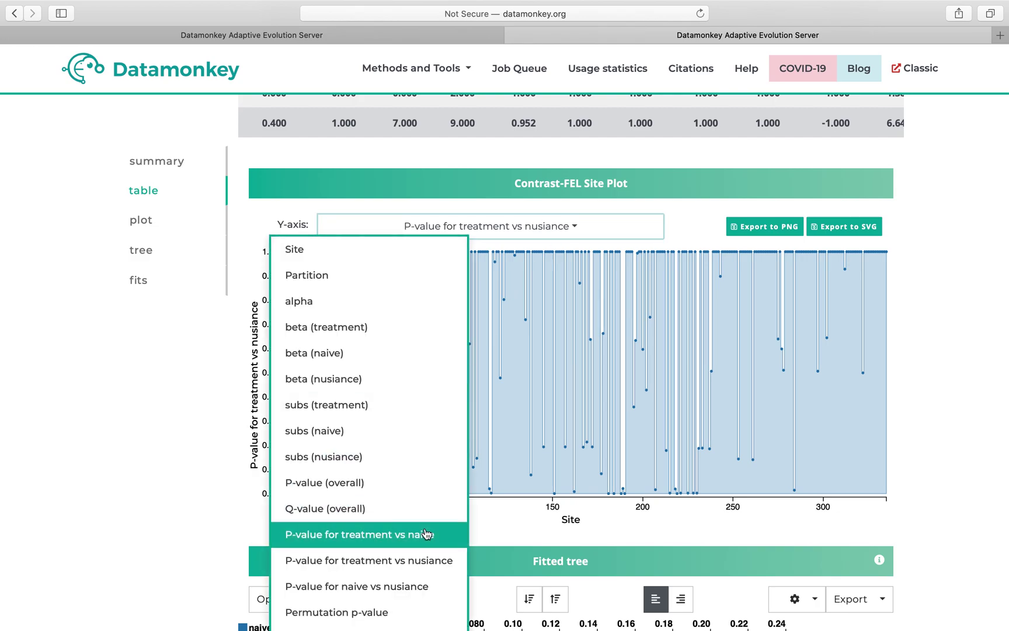
click(367, 534)
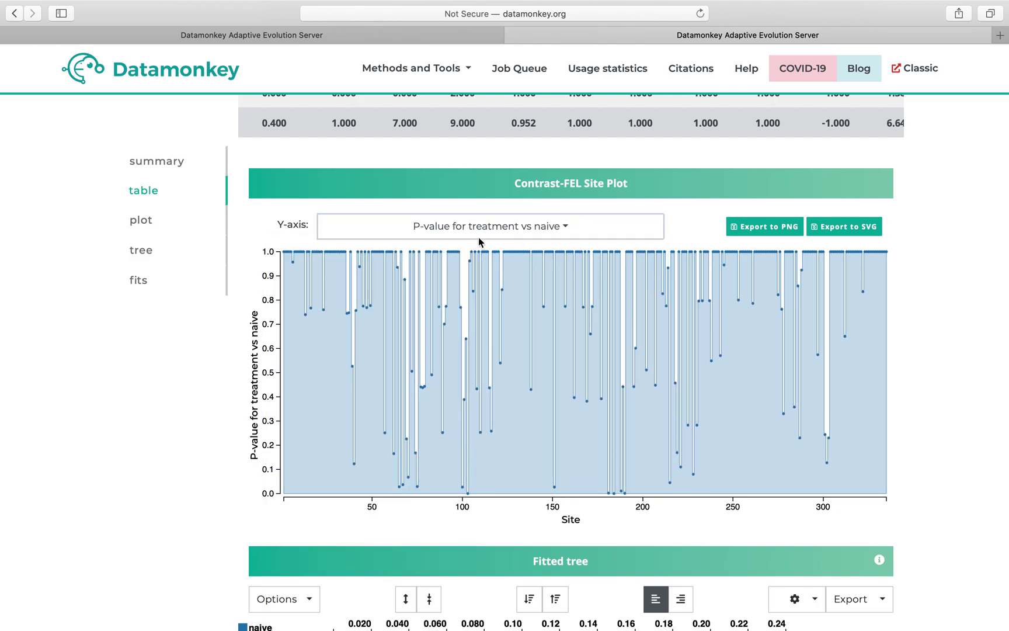
click(571, 232)
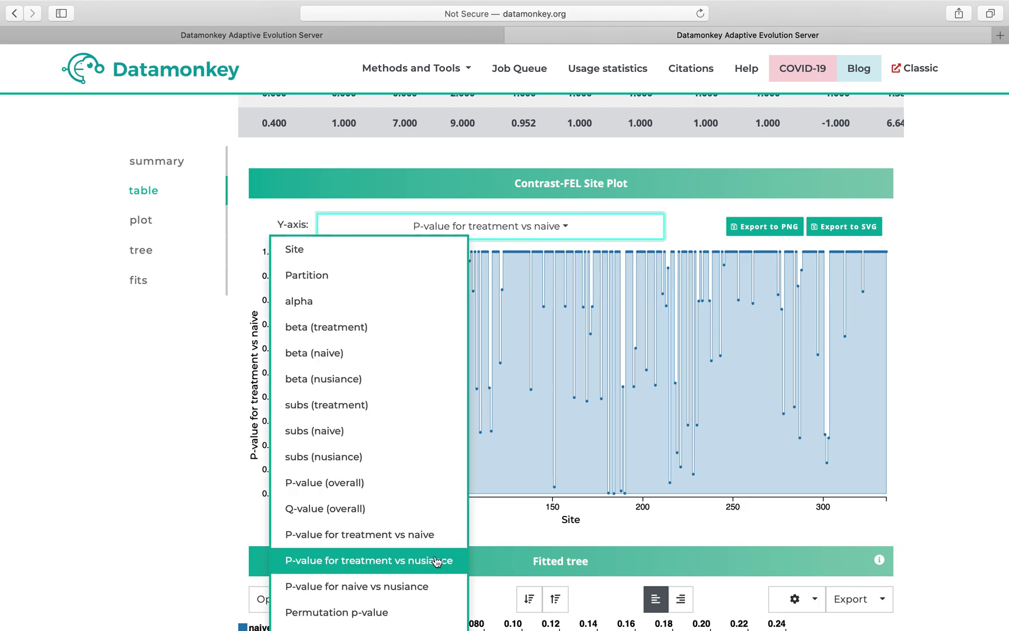
click(427, 586)
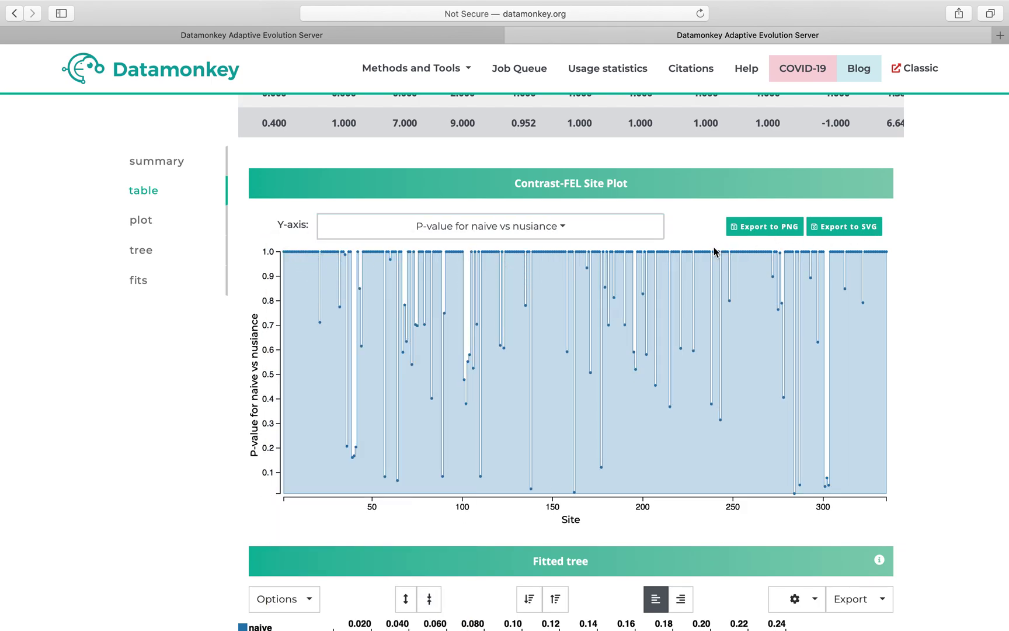
scroll(716, 251, down, 3)
scroll(715, 252, down, 4)
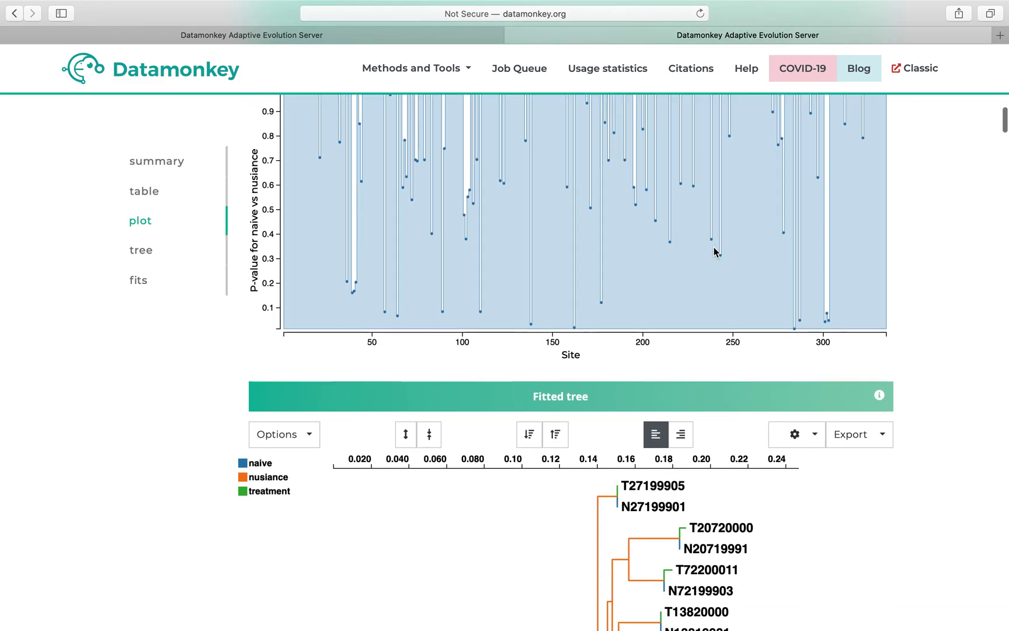
scroll(716, 252, down, 3)
scroll(715, 252, down, 5)
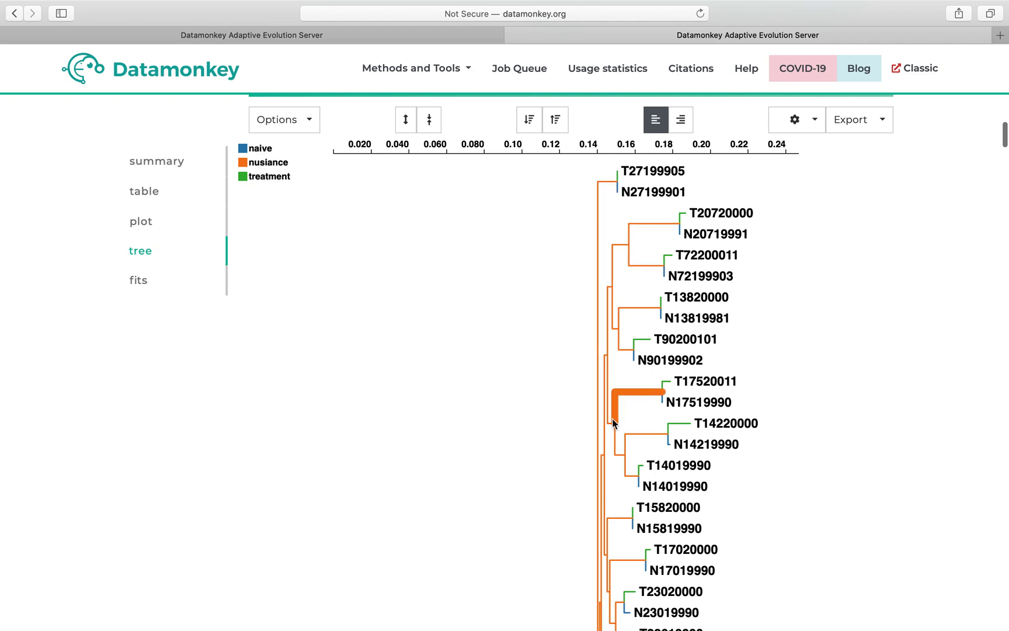
scroll(563, 555, down, 5)
scroll(563, 555, down, 5)
scroll(563, 555, down, 5)
scroll(563, 555, down, 5)
scroll(563, 555, down, 5)
scroll(563, 555, down, 5)
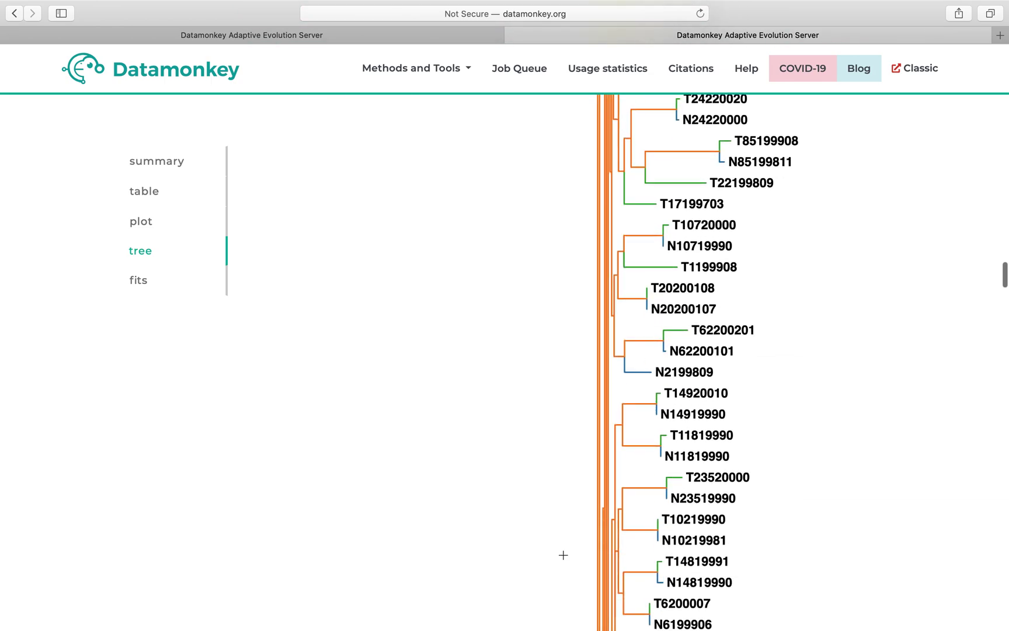
scroll(563, 555, down, 5)
scroll(563, 555, down, 5)
scroll(563, 554, down, 5)
scroll(563, 555, down, 5)
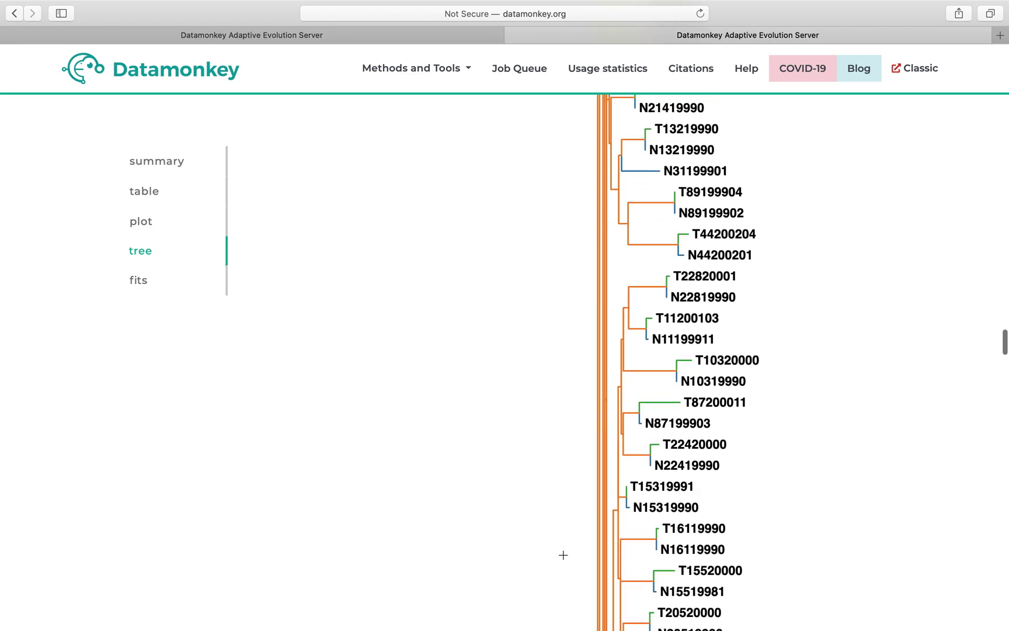
scroll(563, 555, down, 5)
scroll(562, 555, down, 5)
scroll(563, 555, down, 5)
scroll(563, 556, down, 10)
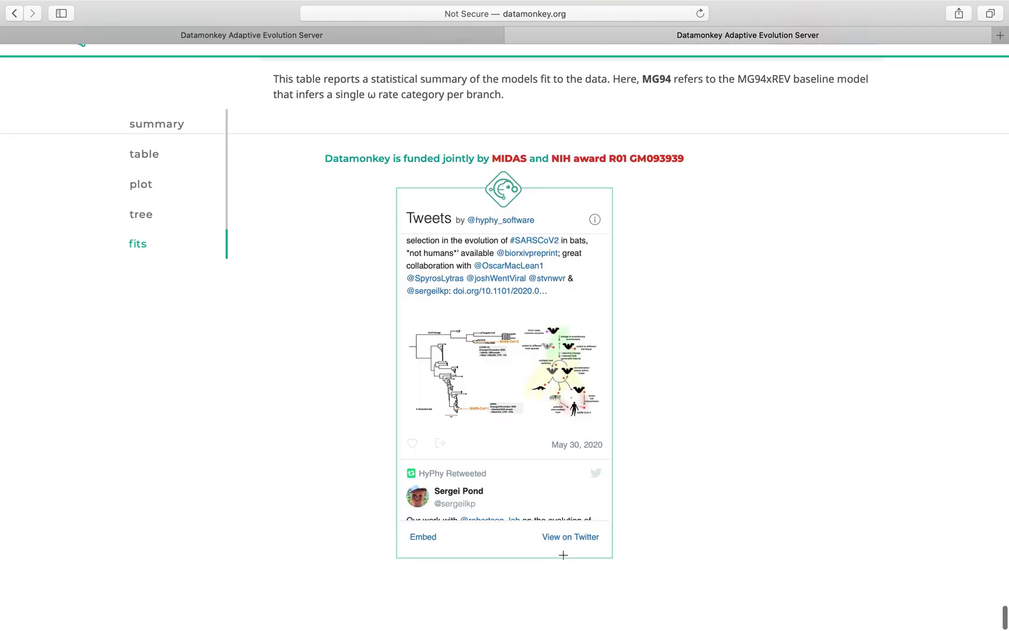
scroll(563, 556, down, 3)
scroll(809, 399, up, 5)
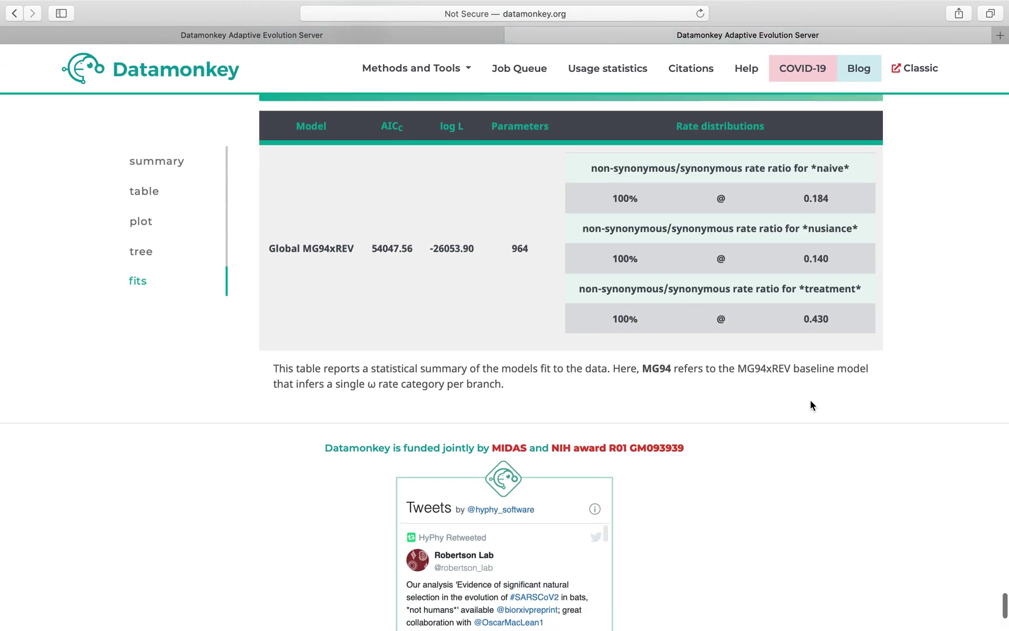
scroll(810, 400, up, 3)
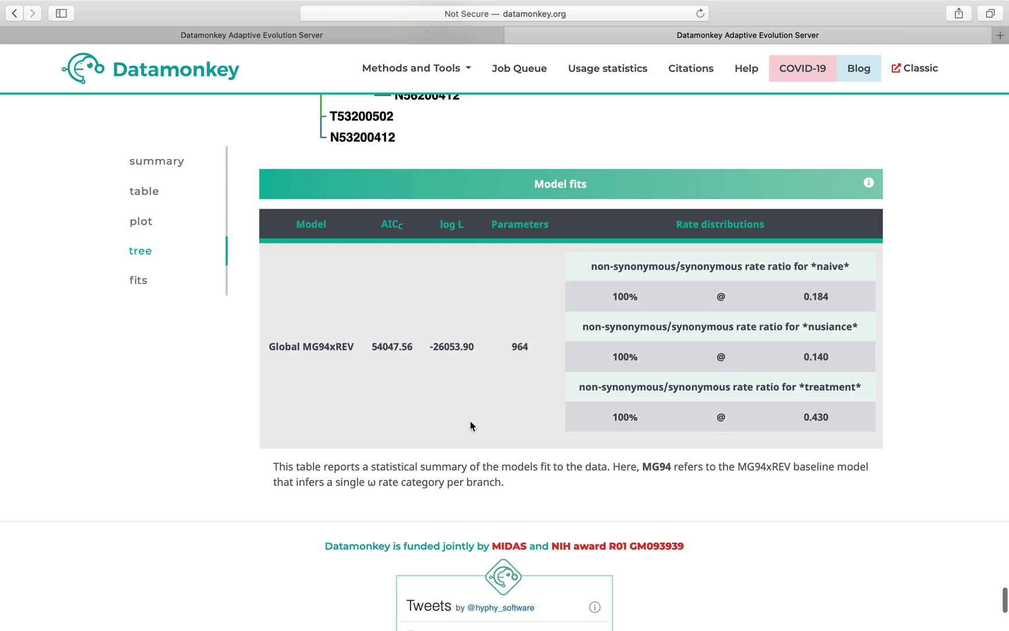
scroll(739, 499, down, 5)
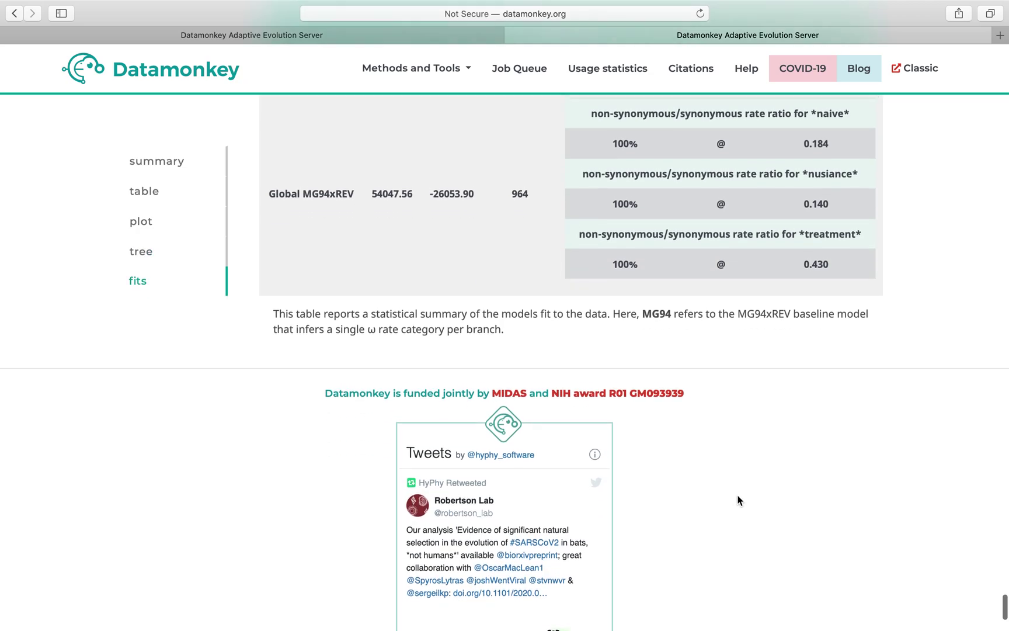
scroll(739, 500, down, 3)
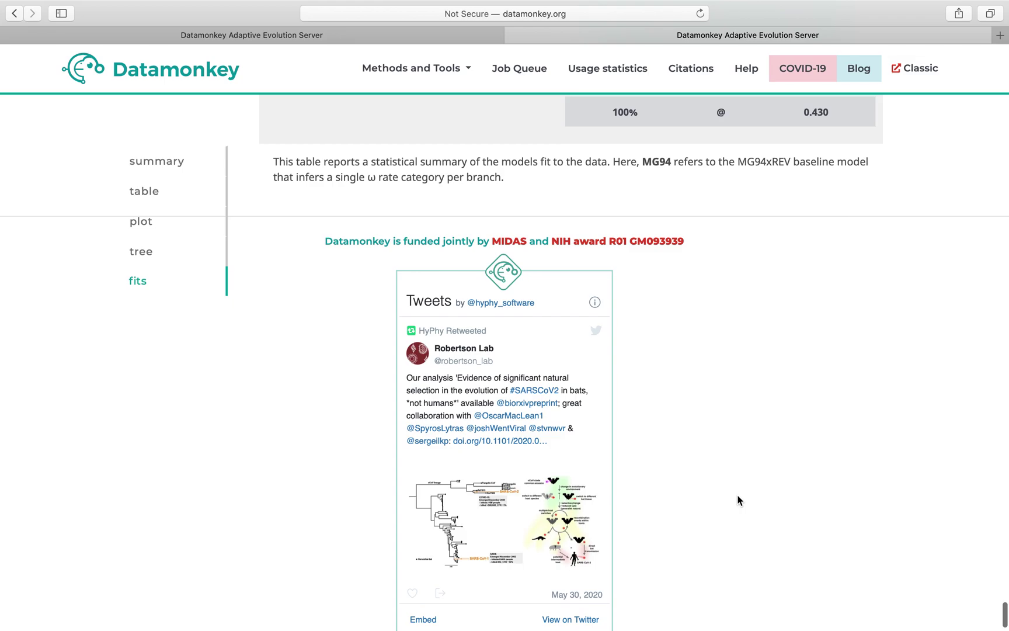